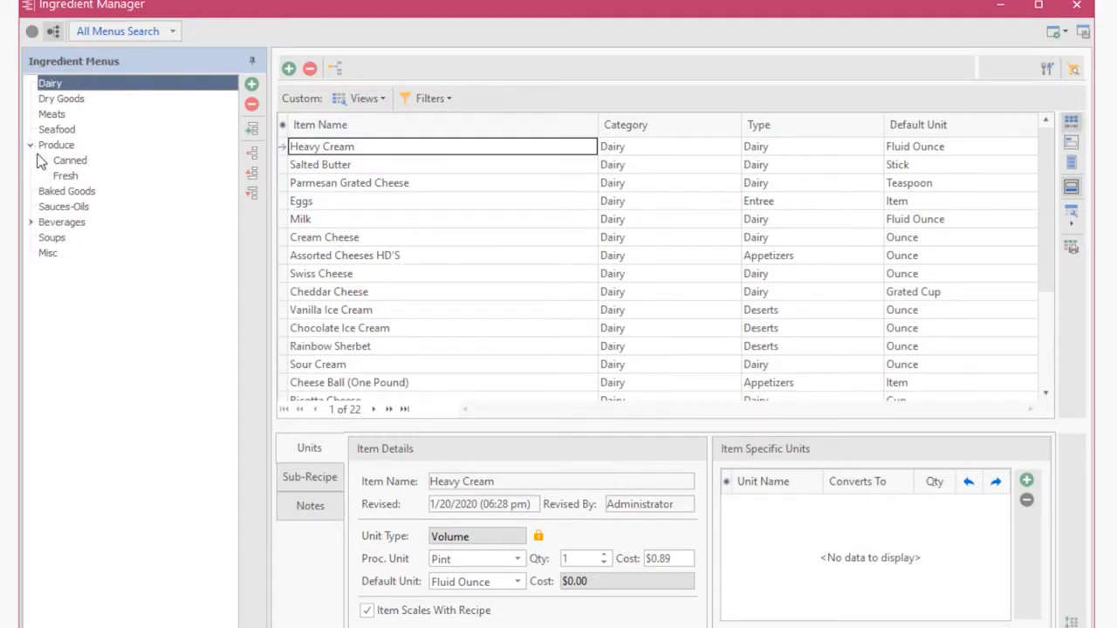
# Review the sub-recipe of Caesar Dressing in the Sauces-Oils ingredient menu, and close the Ingredient Manager.
pyautogui.click(50, 209)
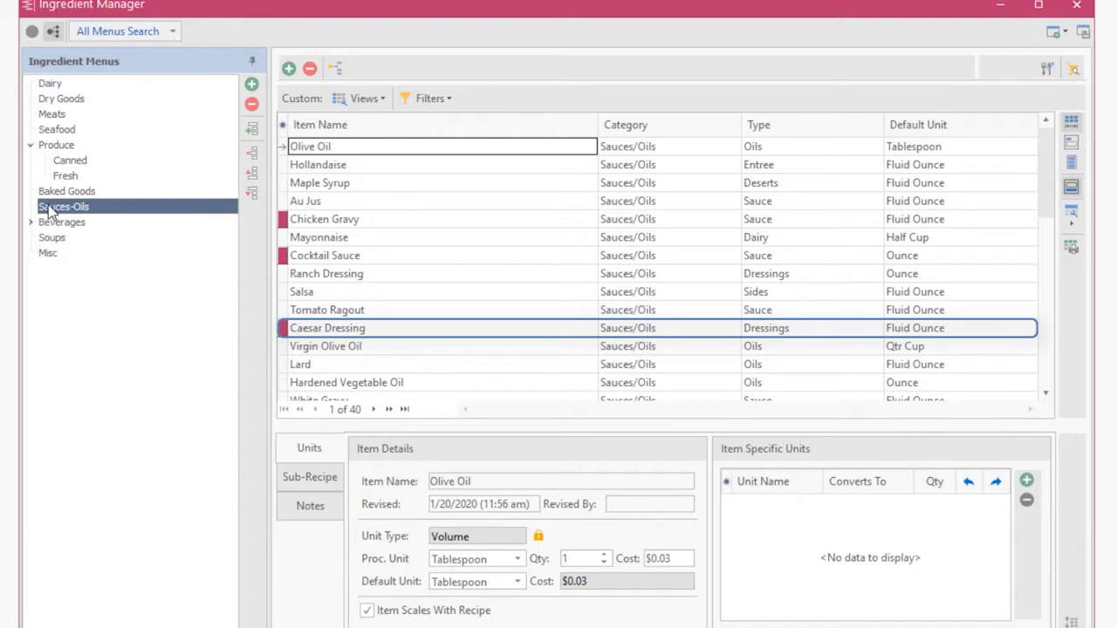
pyautogui.click(305, 331)
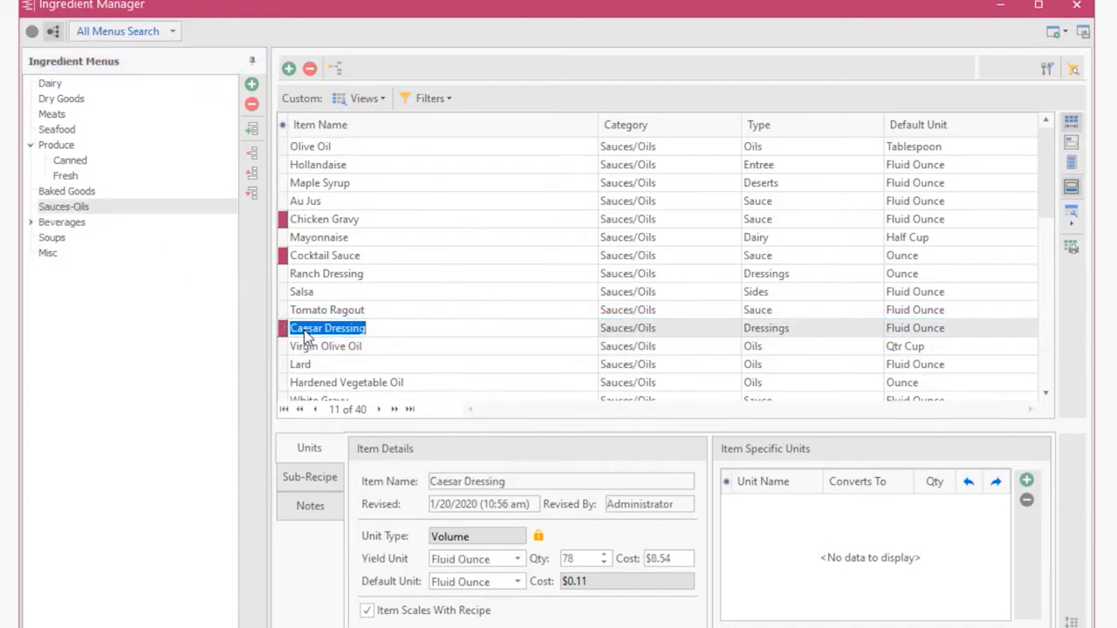
pyautogui.click(317, 480)
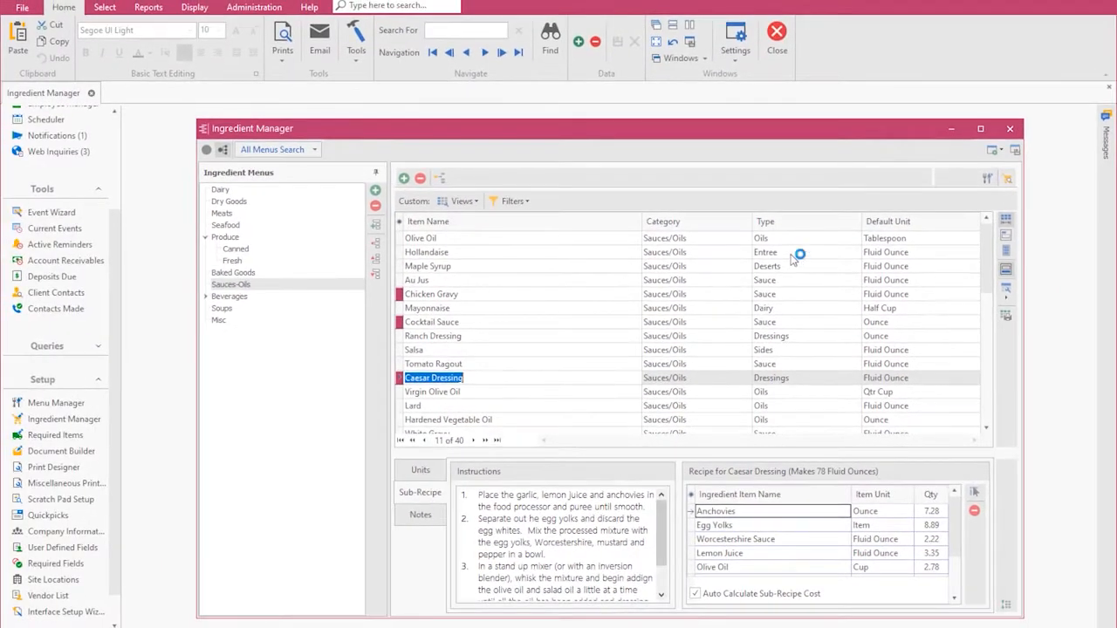
pyautogui.click(1009, 128)
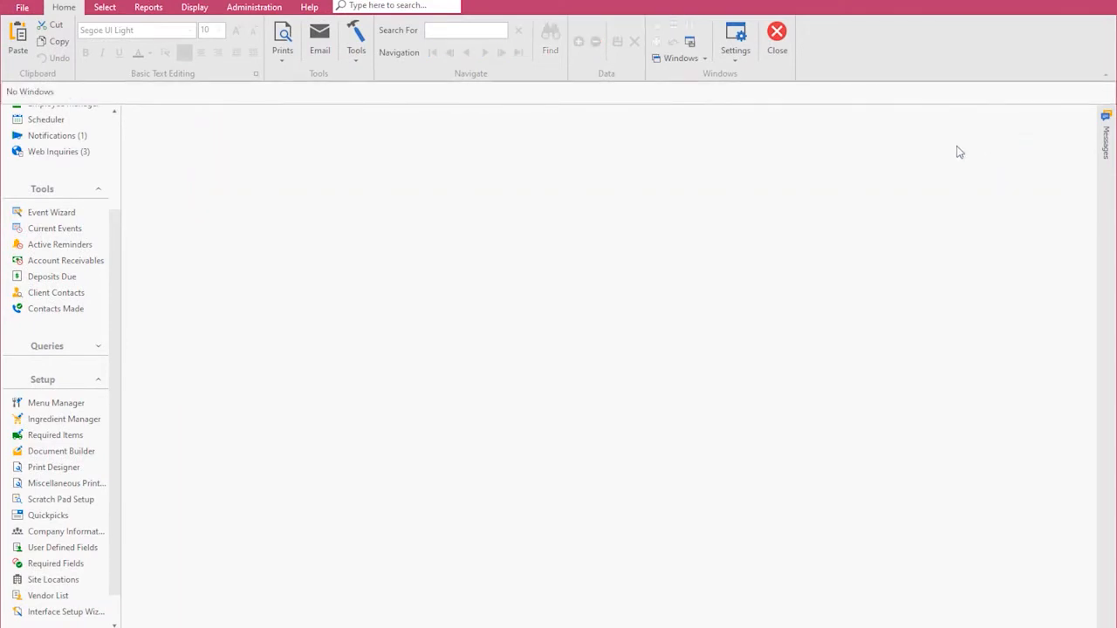
# Open the Menu Manager and display the recipe of Caesar Salad in the Salads menu.
pyautogui.click(80, 403)
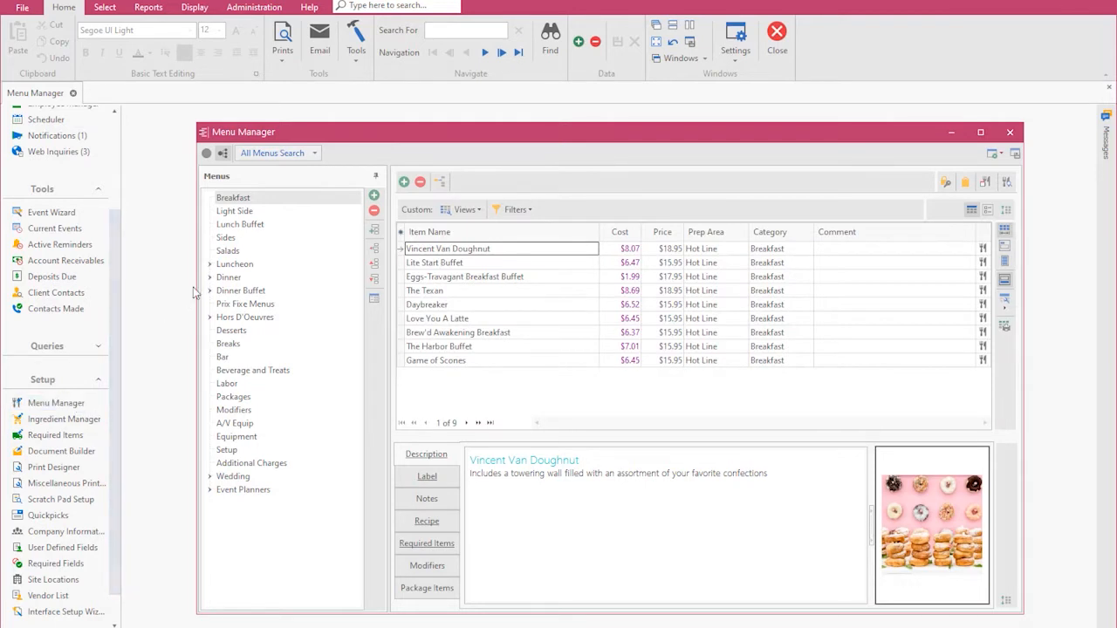
pyautogui.click(223, 251)
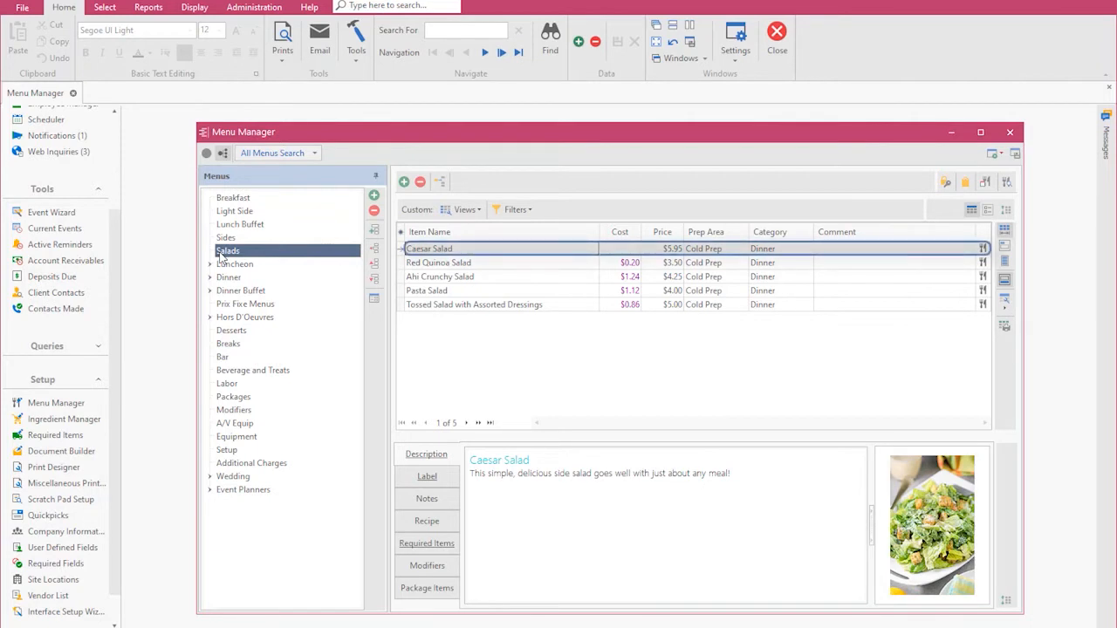
pyautogui.click(425, 522)
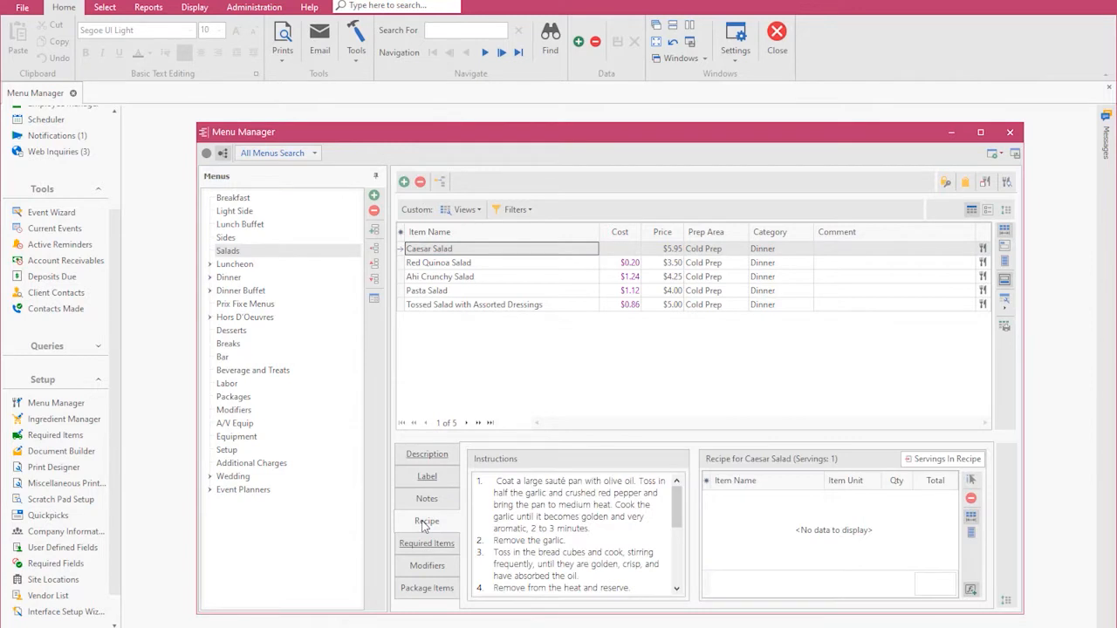
# Find Romaine lettuce across all ingredient menus and add it to the Caesar Salad recipe with a quantity of 0.6.
pyautogui.click(970, 482)
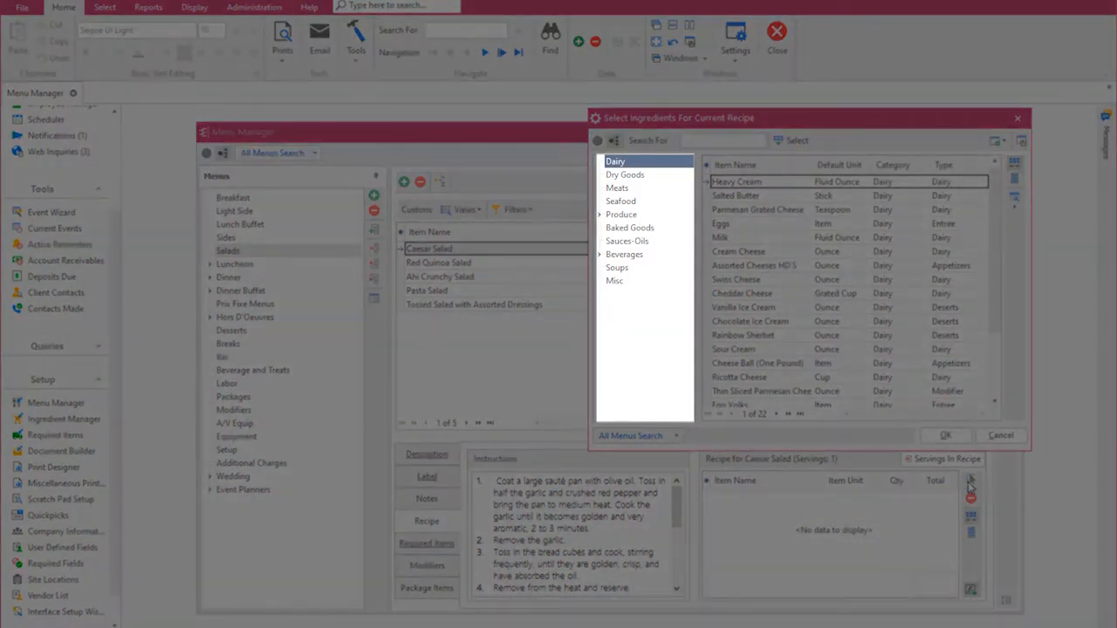
pyautogui.click(600, 216)
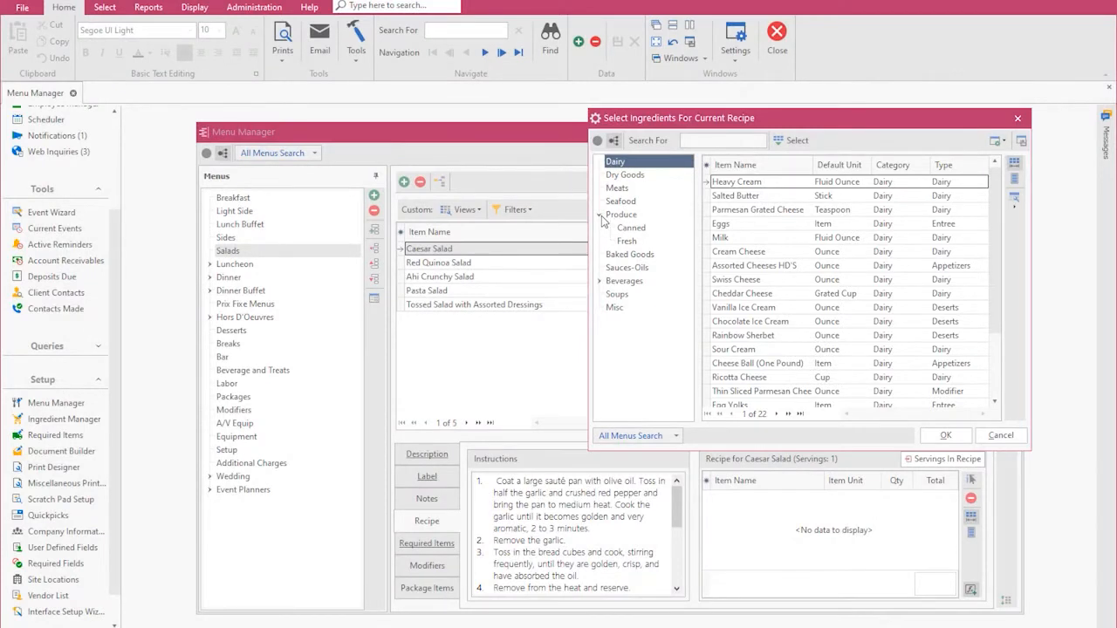
pyautogui.click(619, 436)
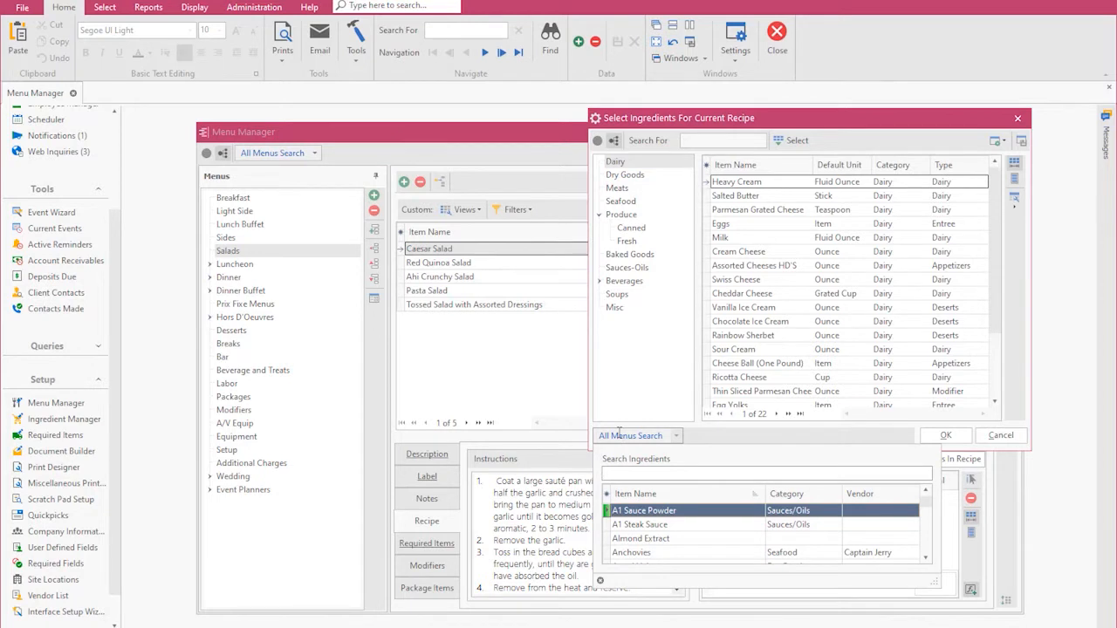
pyautogui.write('rom')
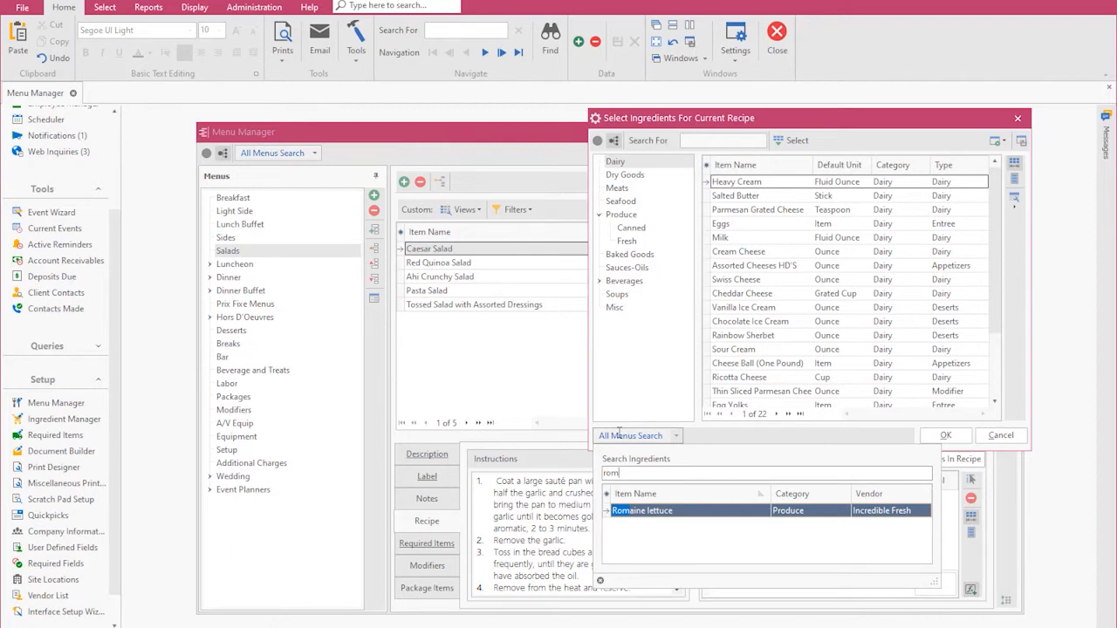
pyautogui.press('Return')
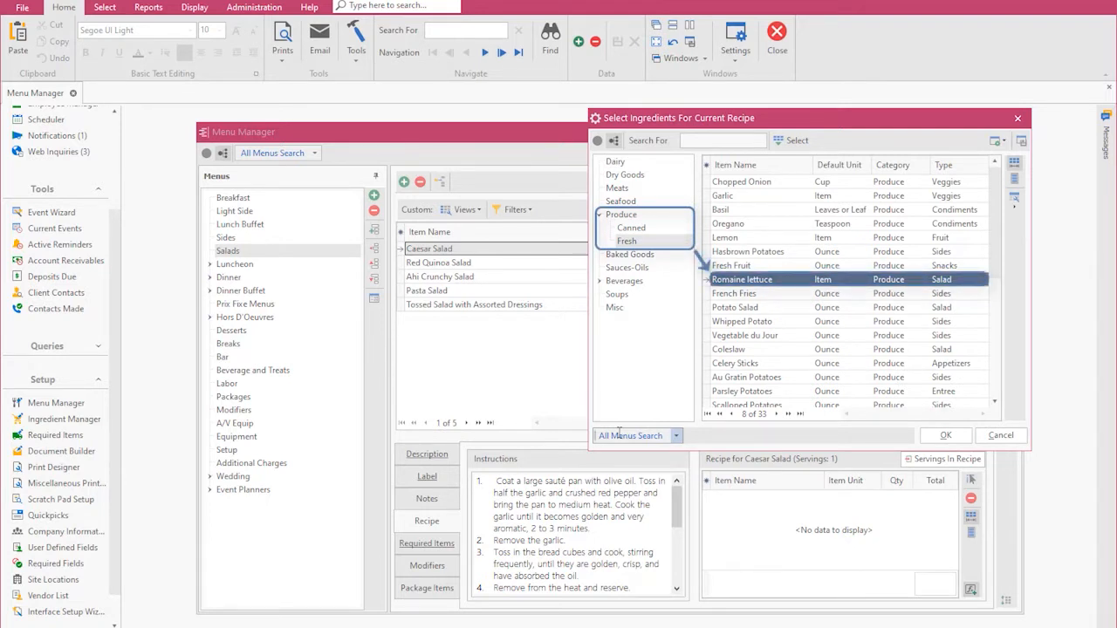
pyautogui.click(943, 435)
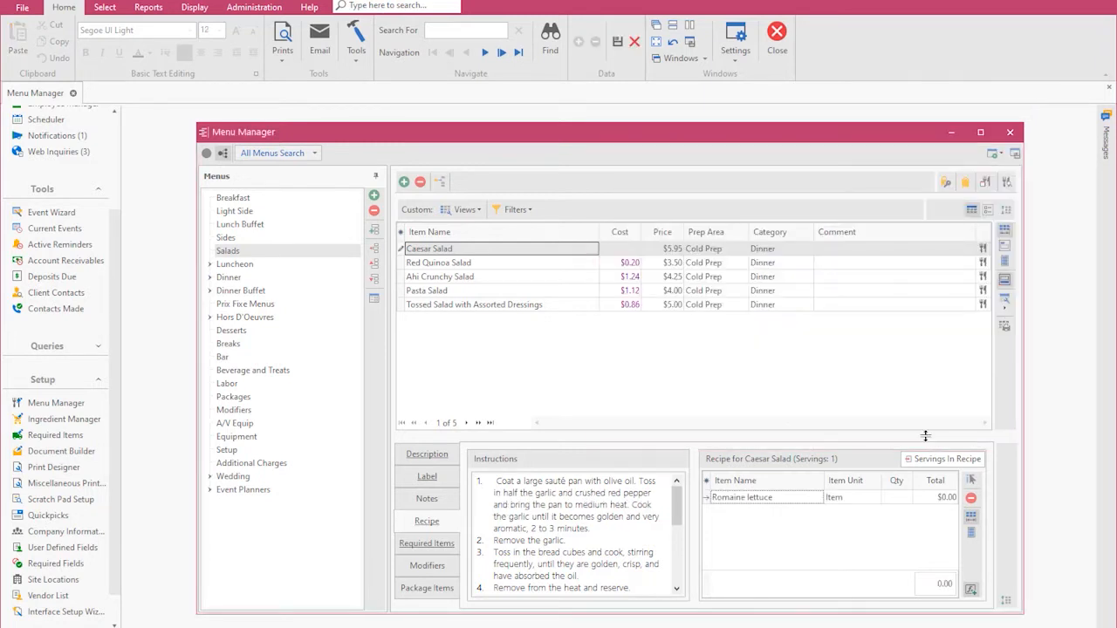
pyautogui.click(905, 497)
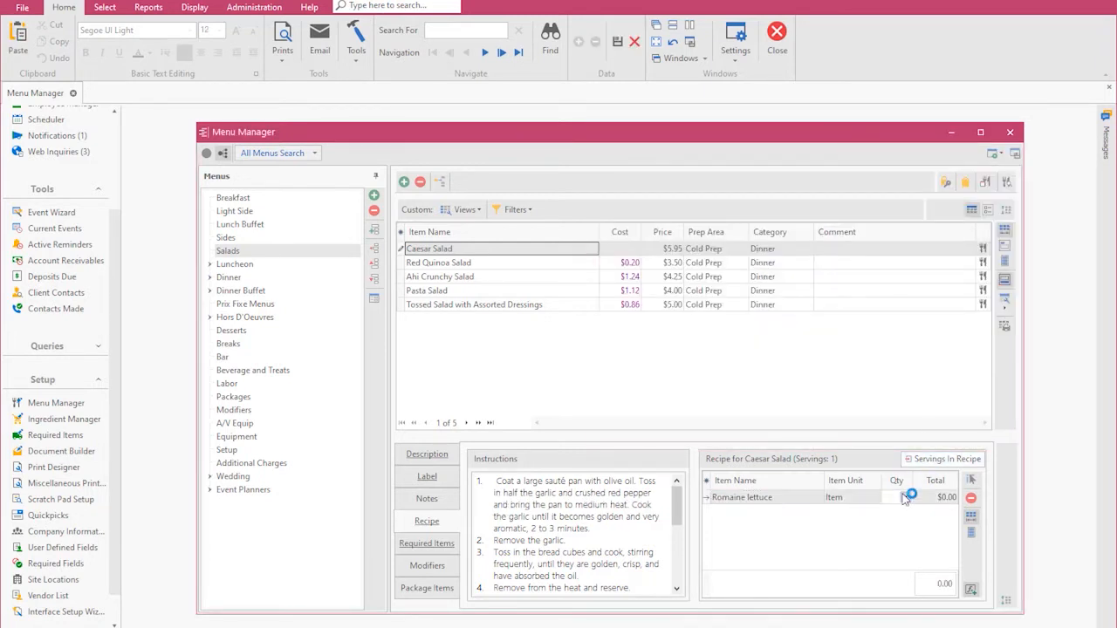
pyautogui.write('0.6')
pyautogui.press('Tab')
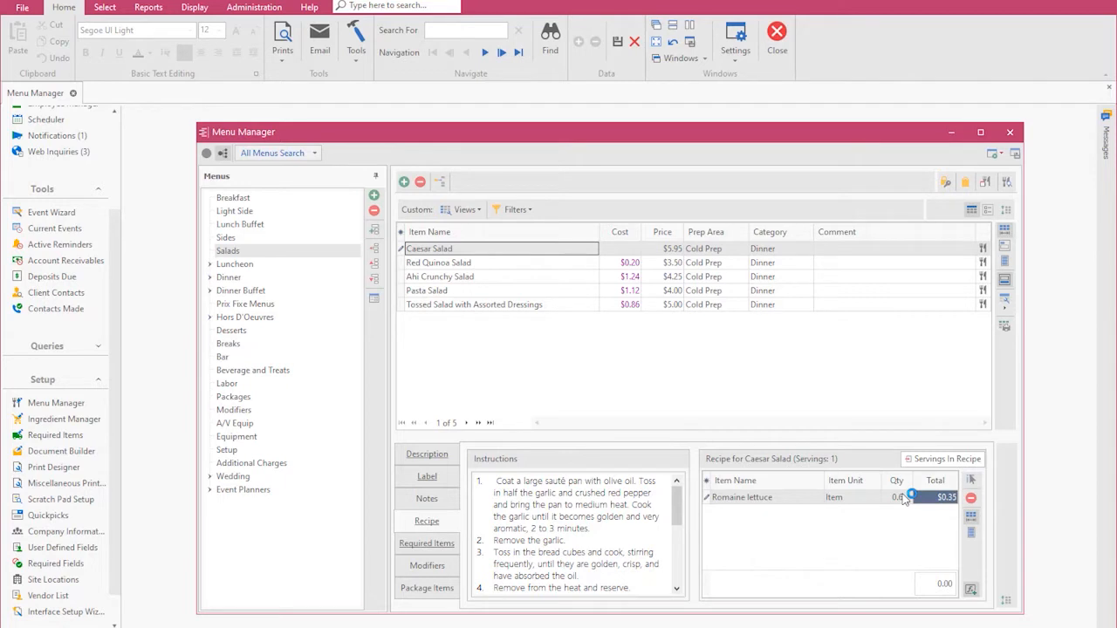
# Add Croutons as the second ingredient of the Caesar Salad recipe with a quantity of 5.
pyautogui.press('Tab')
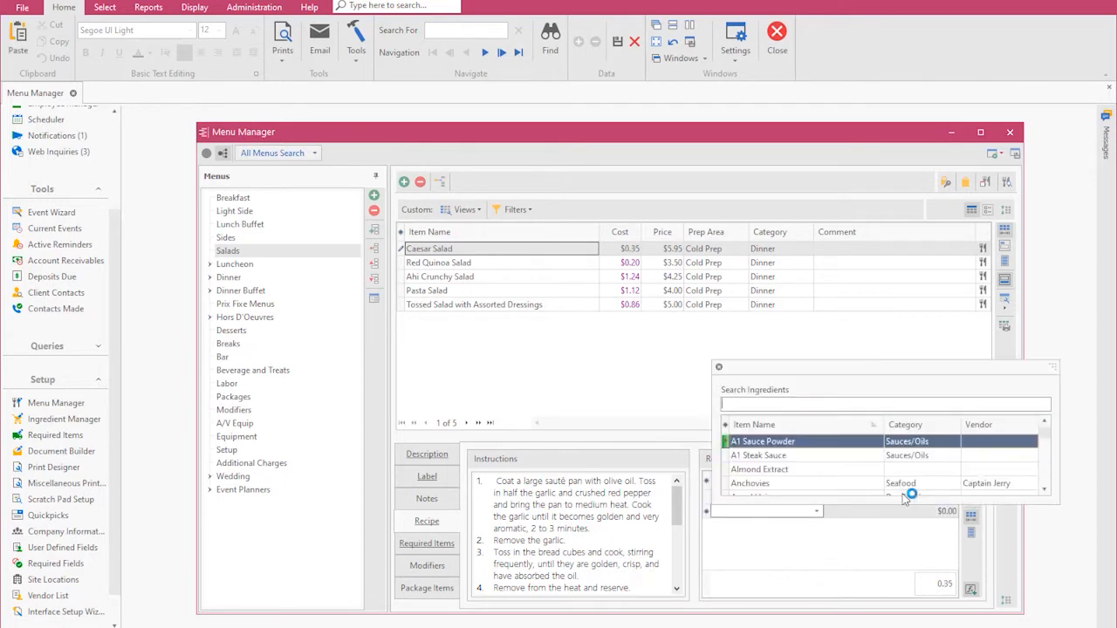
pyautogui.write('crou')
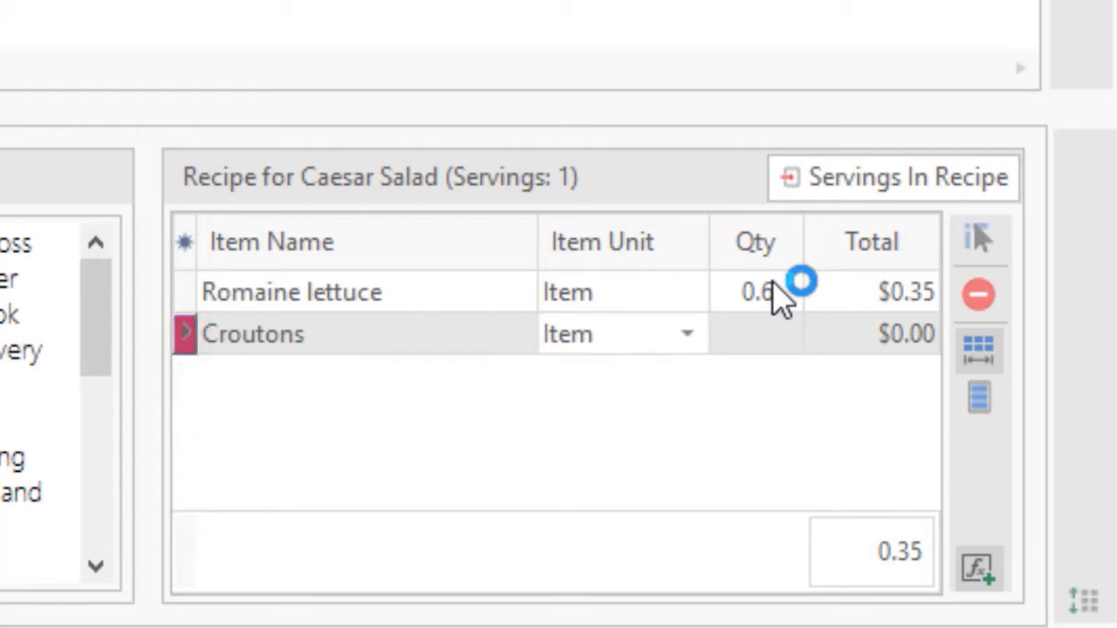
pyautogui.press('Tab')
pyautogui.write('5')
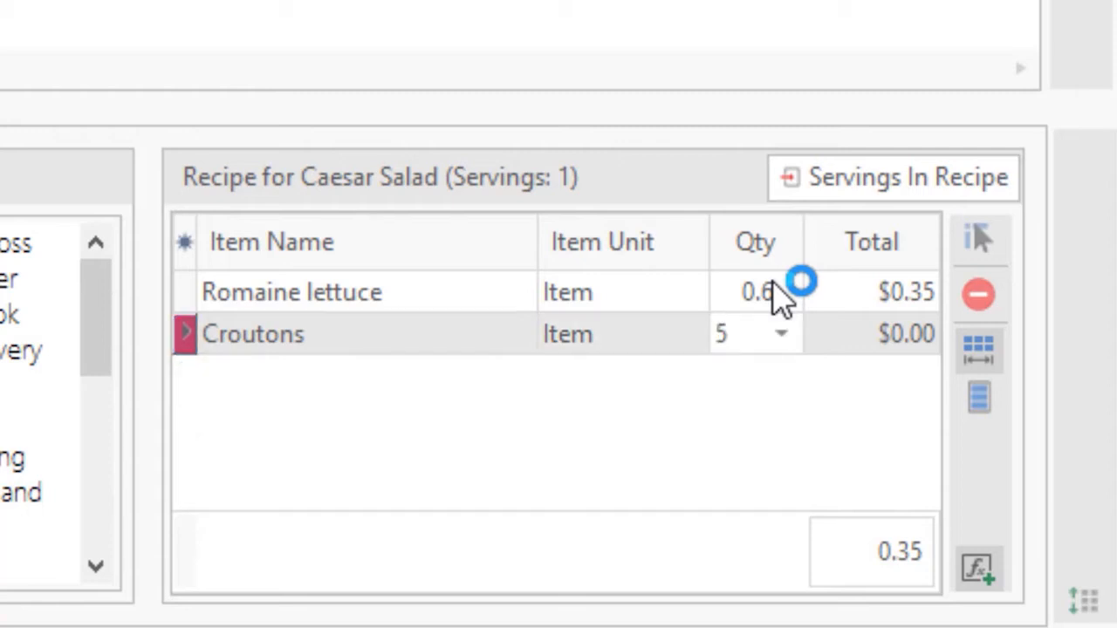
pyautogui.press('Tab')
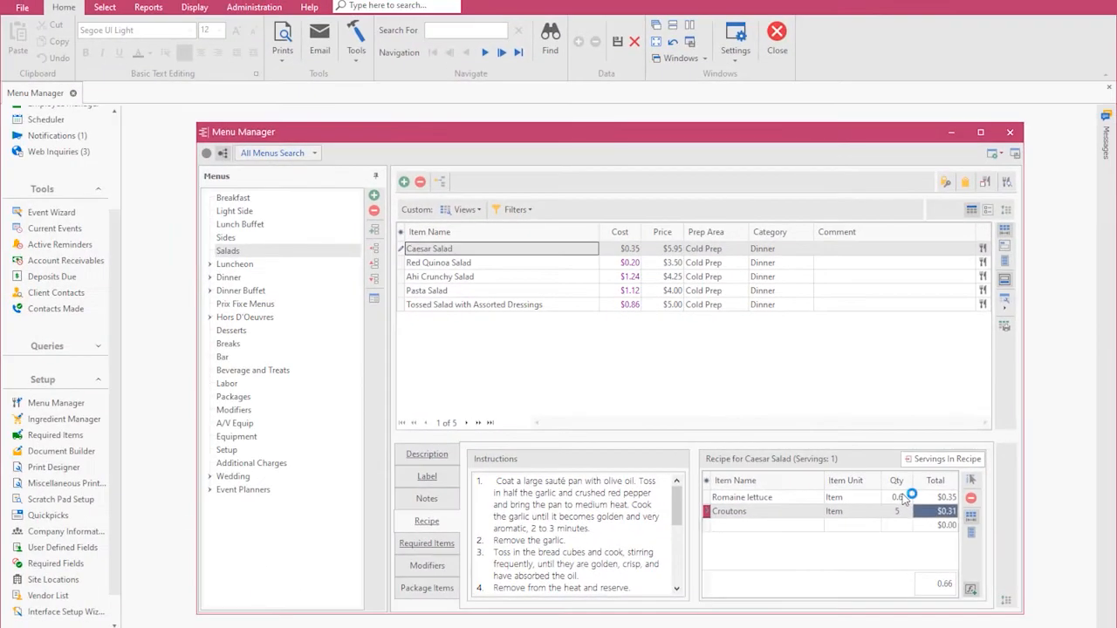
# Add Caesar Dressing to the Caesar Salad recipe with a quantity of 1.5 fluid ounces.
pyautogui.press('Tab')
pyautogui.write('c')
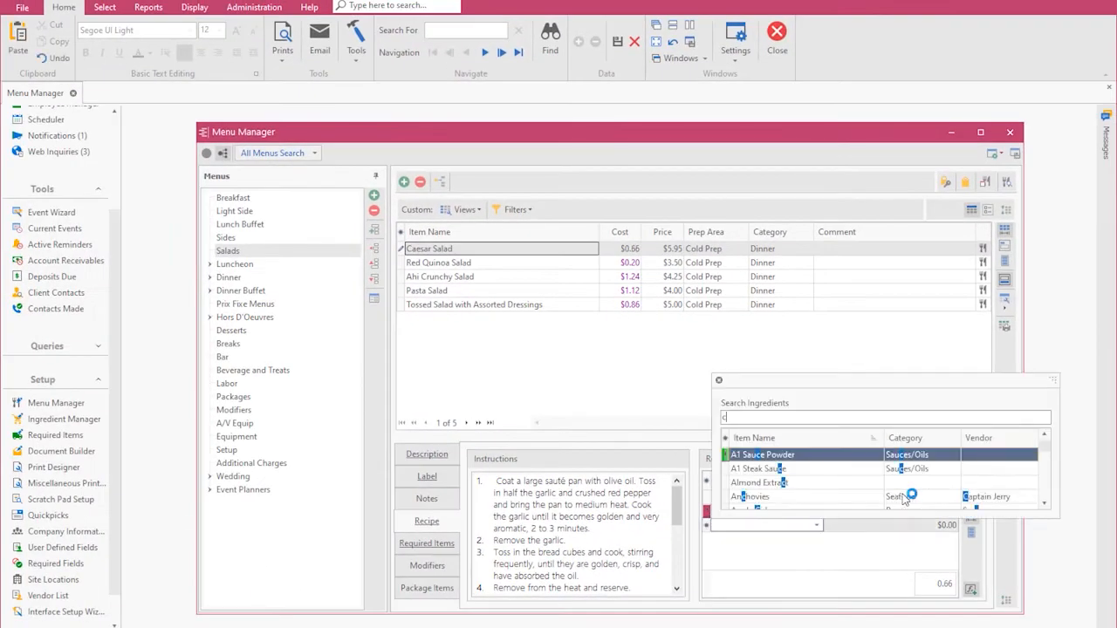
pyautogui.write('ae')
pyautogui.press('Return')
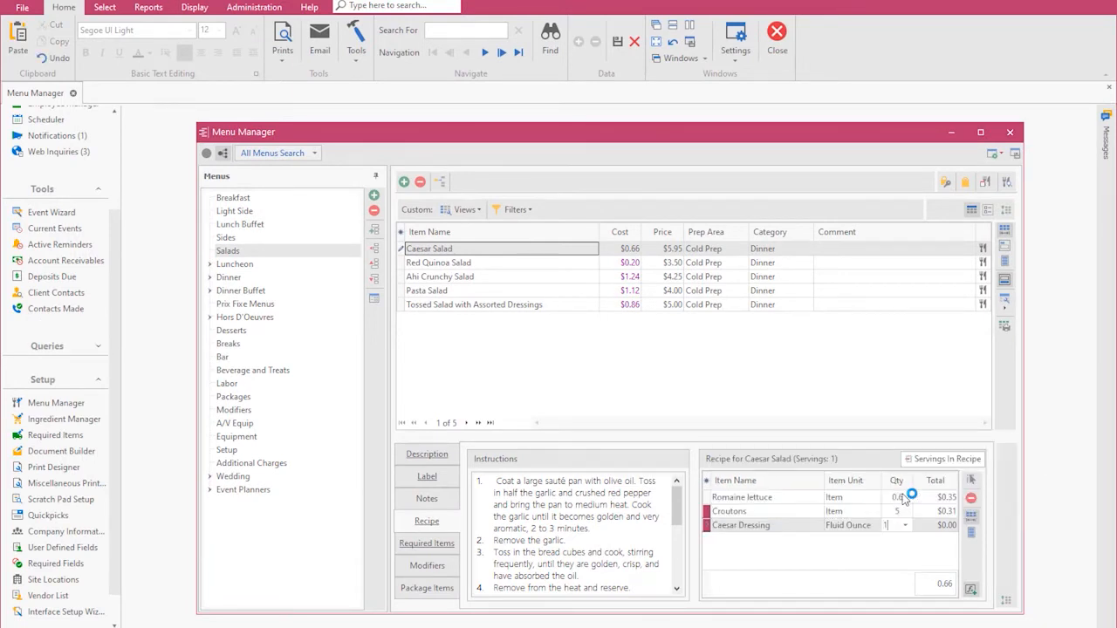
pyautogui.write('1.5')
pyautogui.press('Tab')
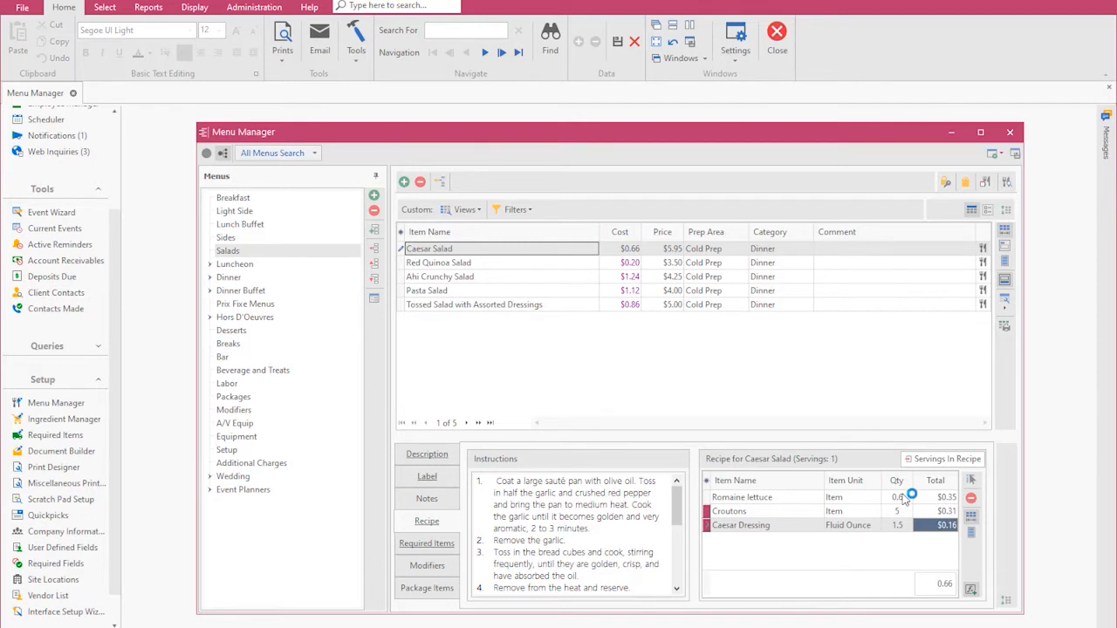
# Add Parmesan Grated Cheese to the Caesar Salad recipe with a quantity of 2 teaspoons.
pyautogui.press('Tab')
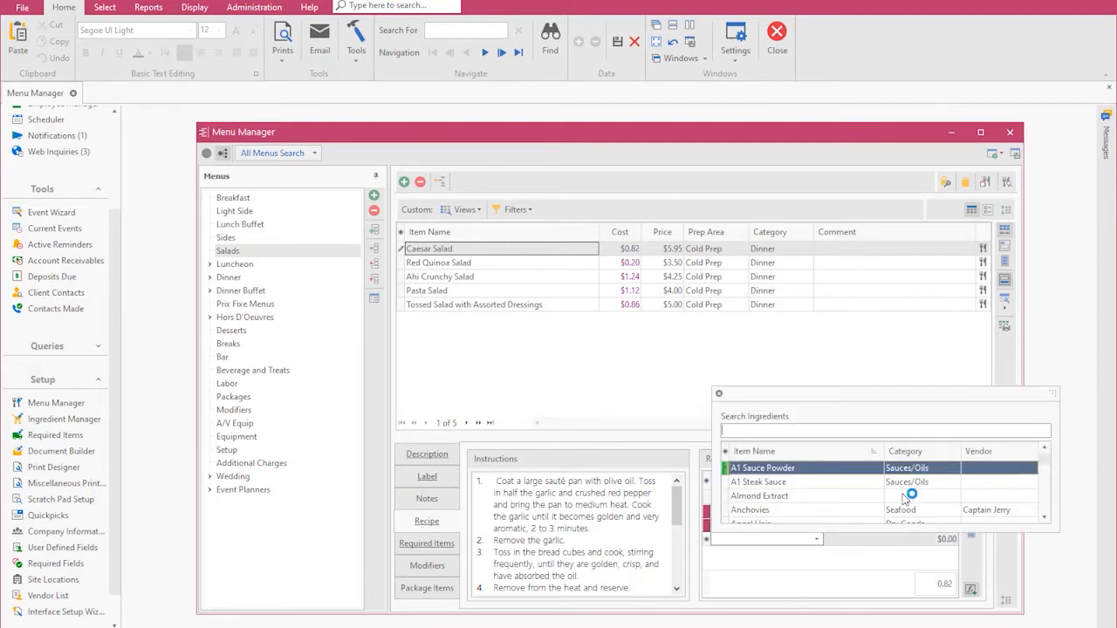
pyautogui.write('grat')
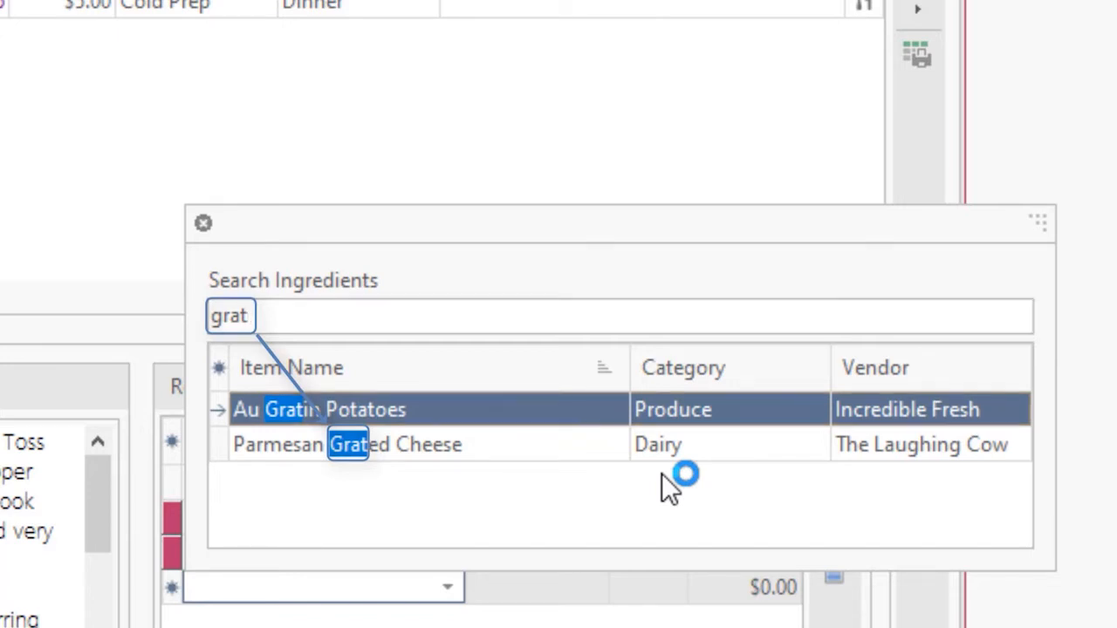
pyautogui.press('Down')
pyautogui.press('Return')
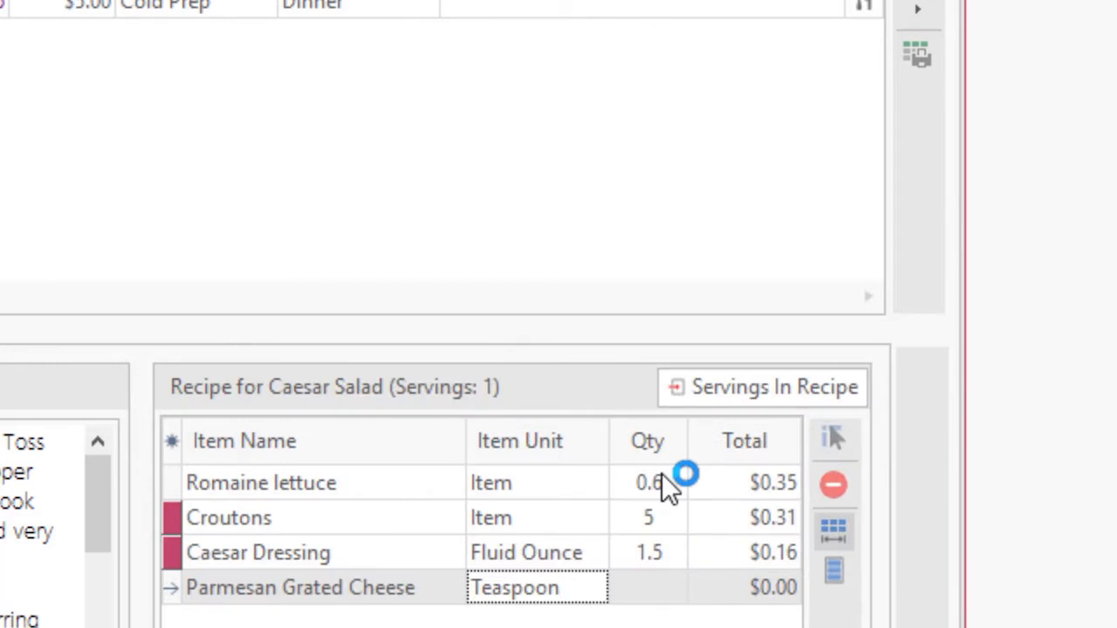
pyautogui.press('Tab')
pyautogui.write('2')
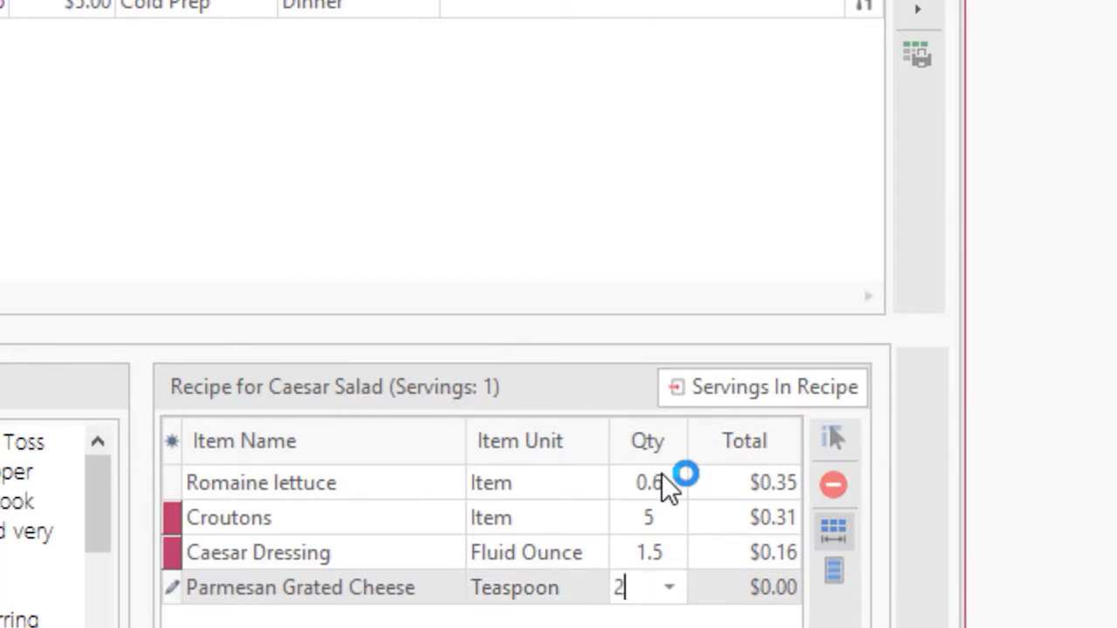
pyautogui.press('Tab')
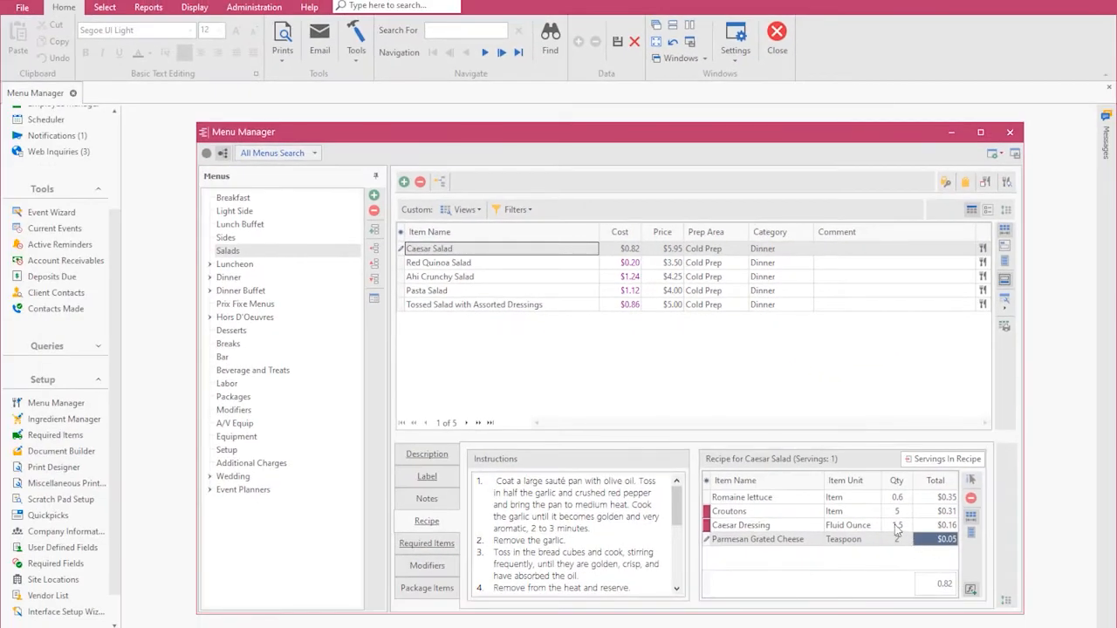
# Set the Caesar Dressing quantity in the recipe to 3 fluid ounces and close the Menu Manager.
pyautogui.click(896, 526)
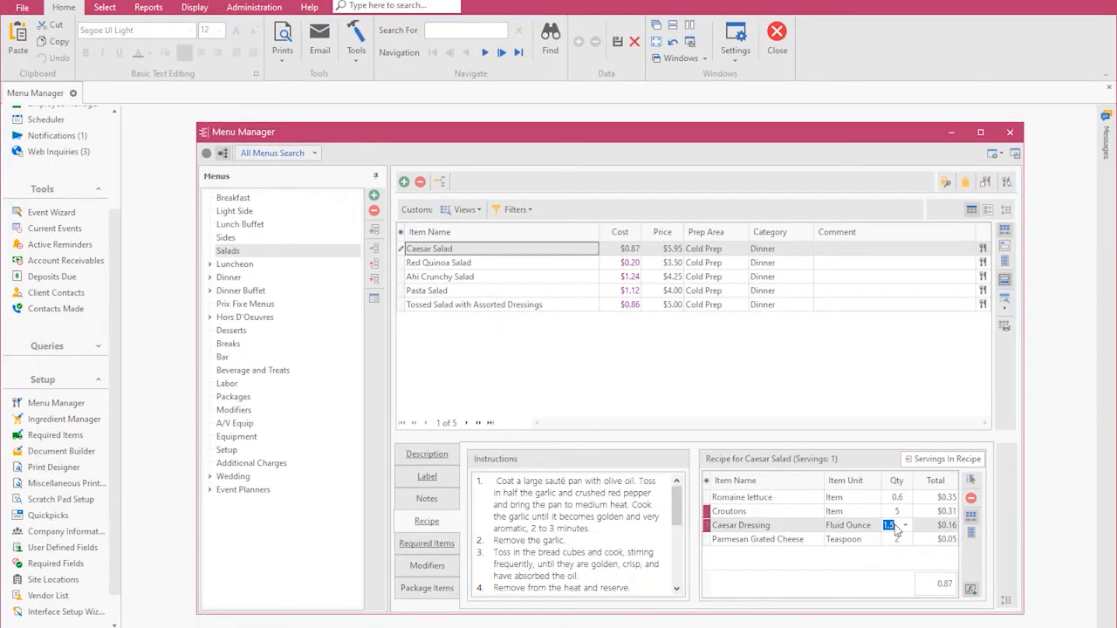
pyautogui.write('3')
pyautogui.press('Tab')
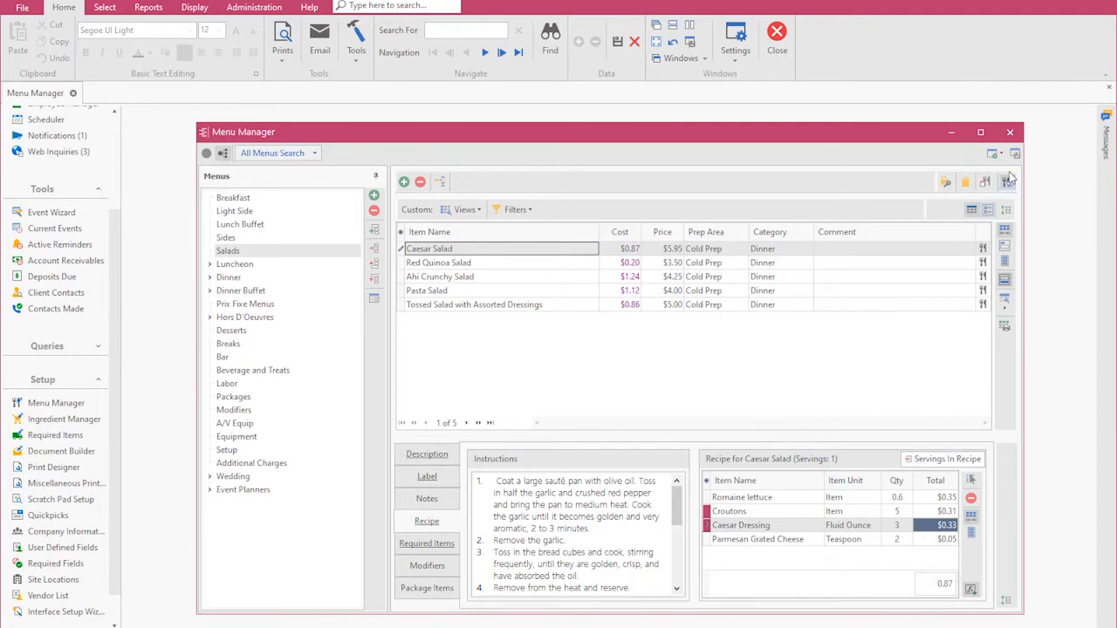
pyautogui.click(1009, 134)
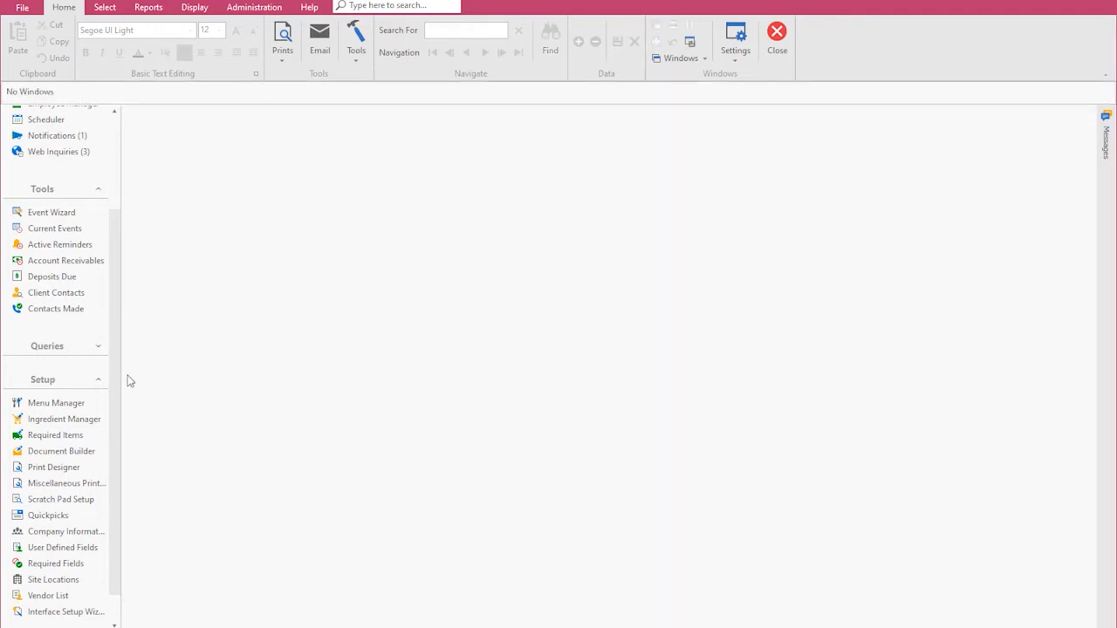
# Open the Event Manager and show the sub-event details of the Drift event.
pyautogui.click(99, 383)
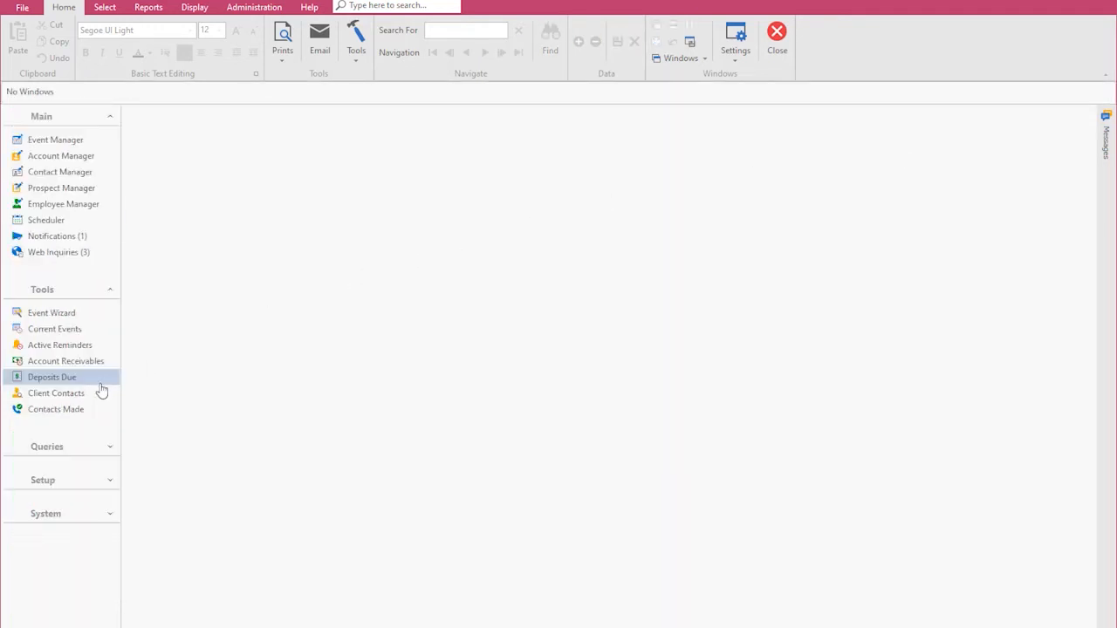
pyautogui.click(57, 139)
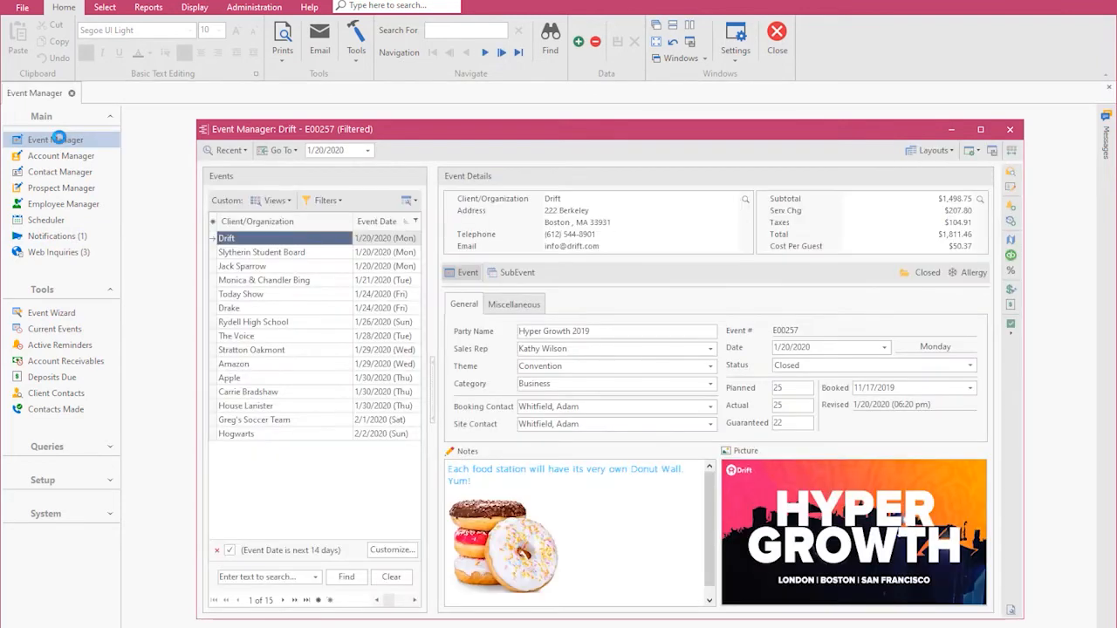
pyautogui.click(517, 273)
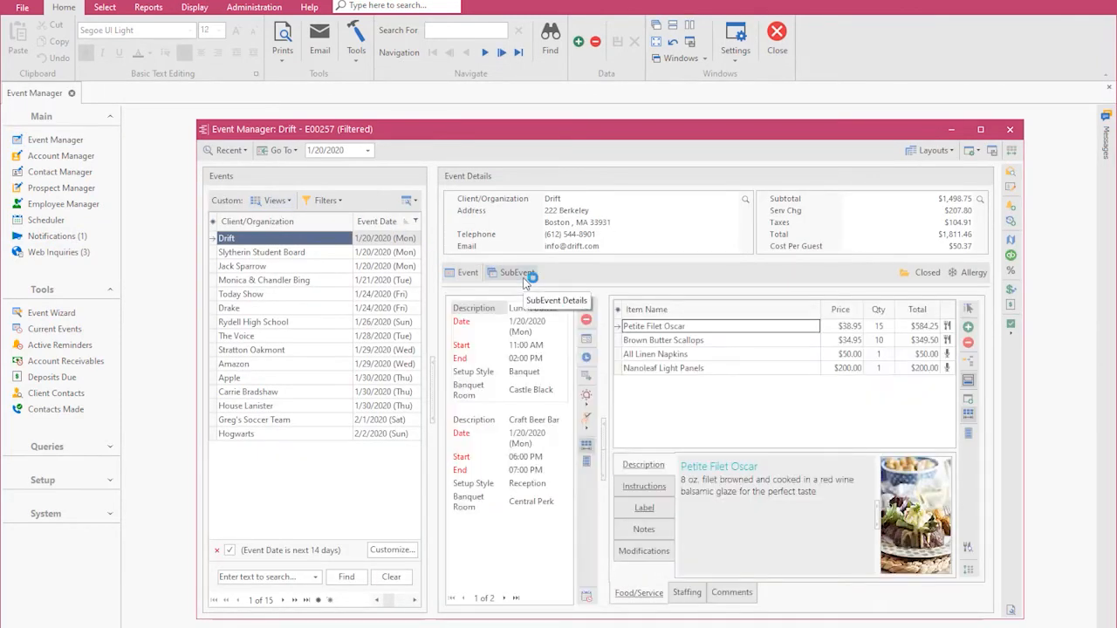
# Add Caesar Salad with a quantity of 25 to the Lunch Buffet items and move it to the start of the list.
pyautogui.click(654, 368)
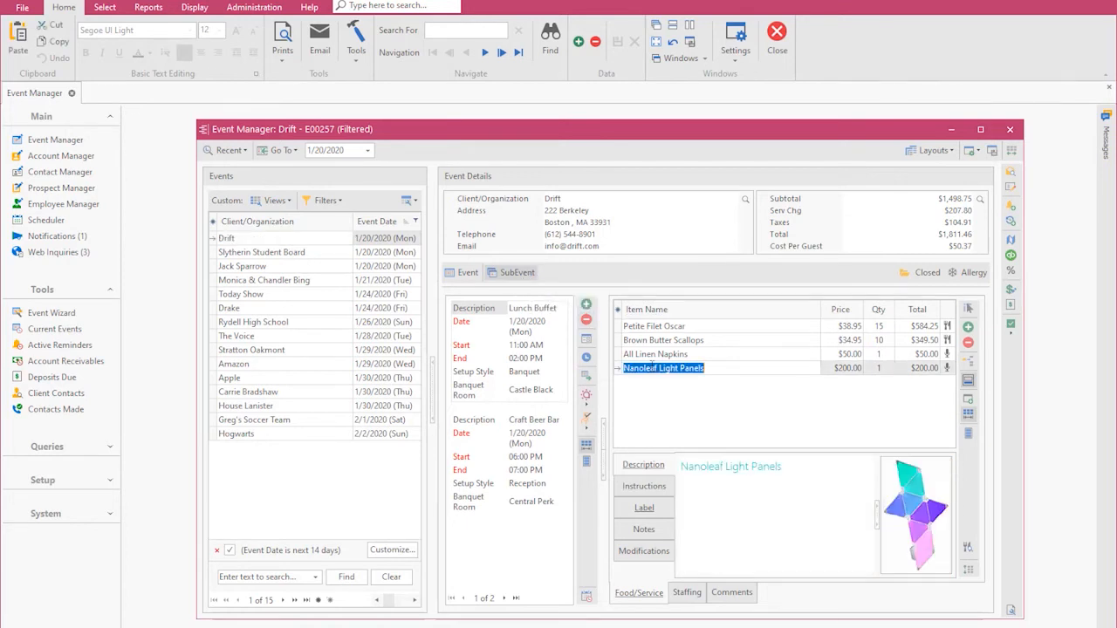
pyautogui.press('Down')
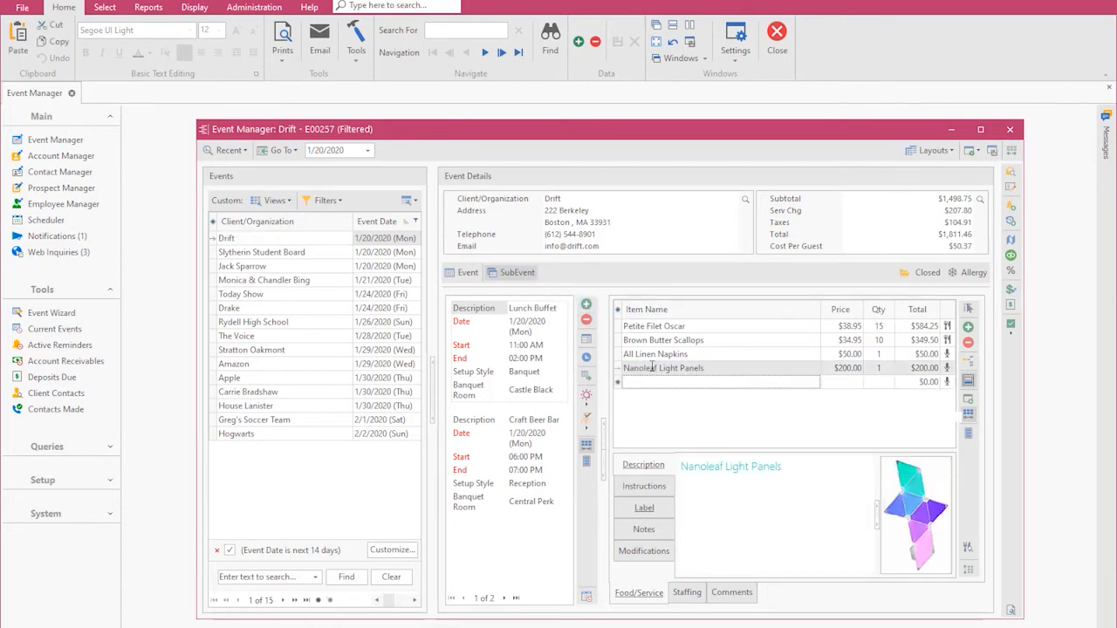
pyautogui.write('cae')
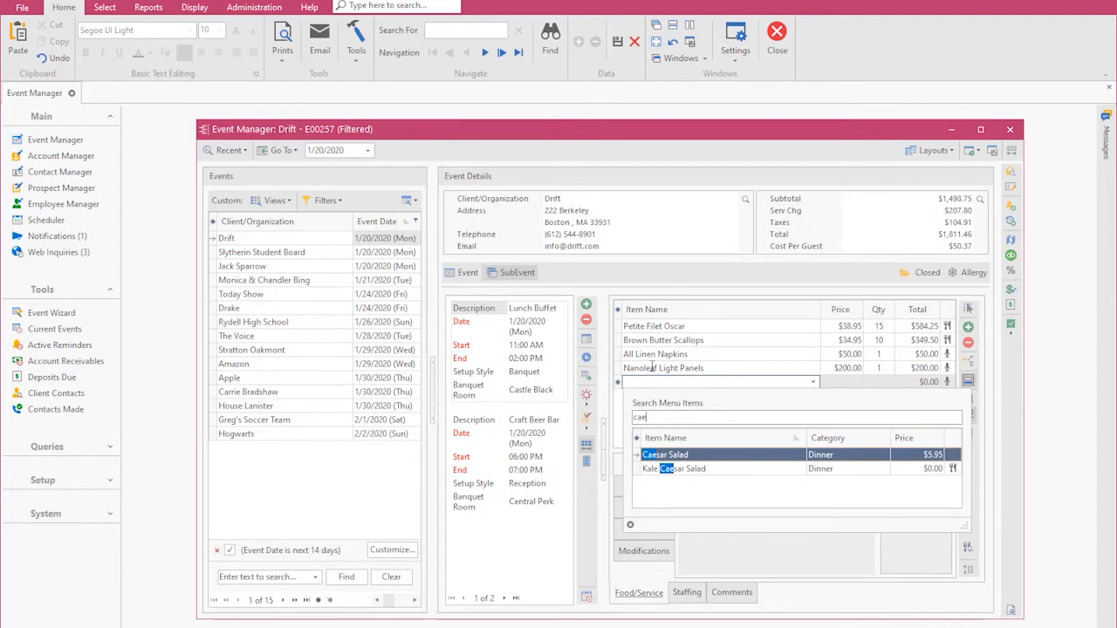
pyautogui.press('Return')
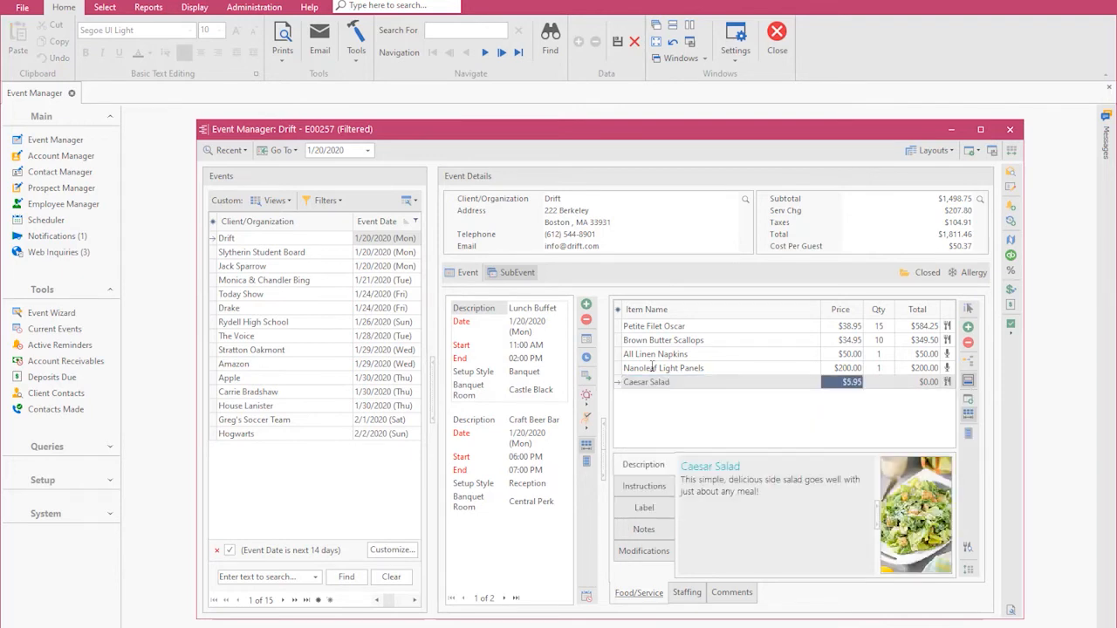
pyautogui.press('Tab')
pyautogui.write('25')
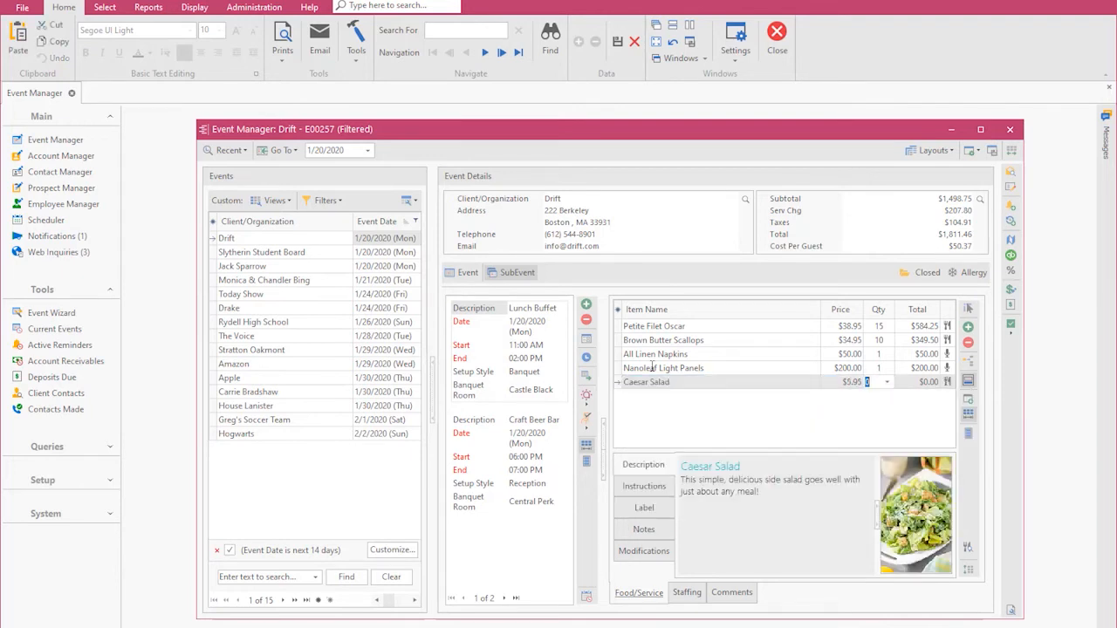
pyautogui.press('Tab')
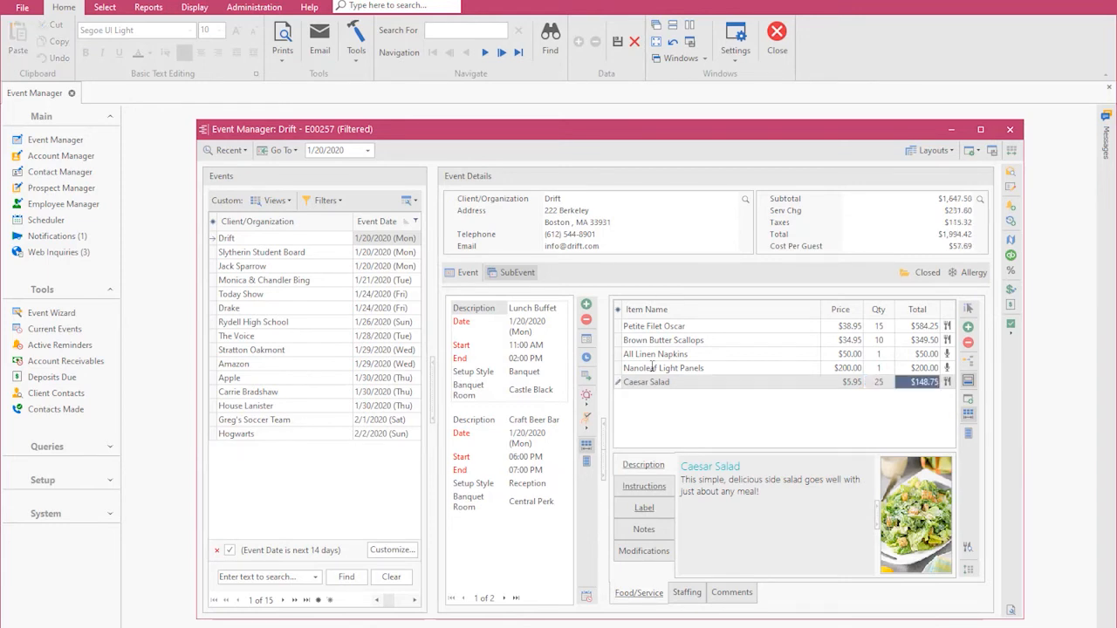
pyautogui.click(655, 382)
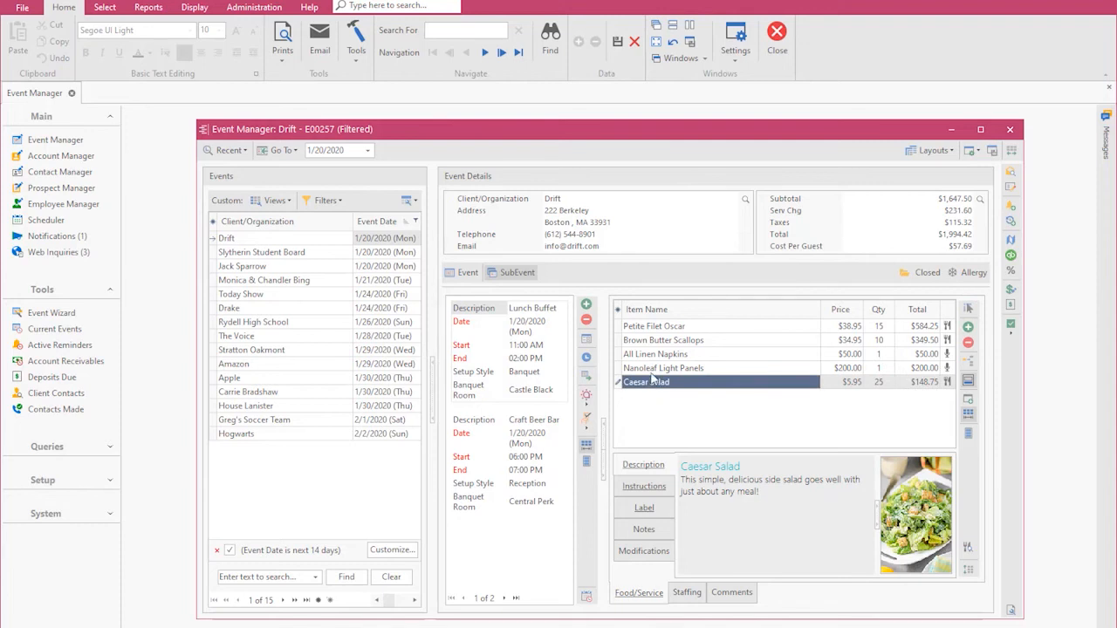
pyautogui.moveTo(653, 340); pyautogui.dragTo(634, 323)
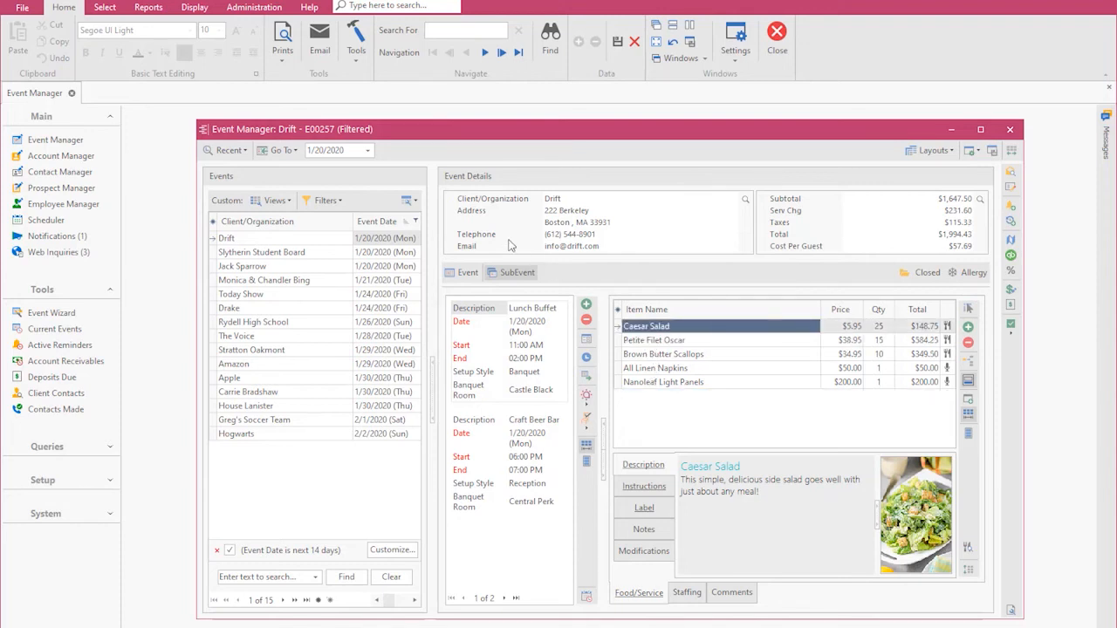
# Generate the event's Ingredients List subprint, saving the event changes, and review the report down to the sub-recipe ingredients before closing it.
pyautogui.click(283, 52)
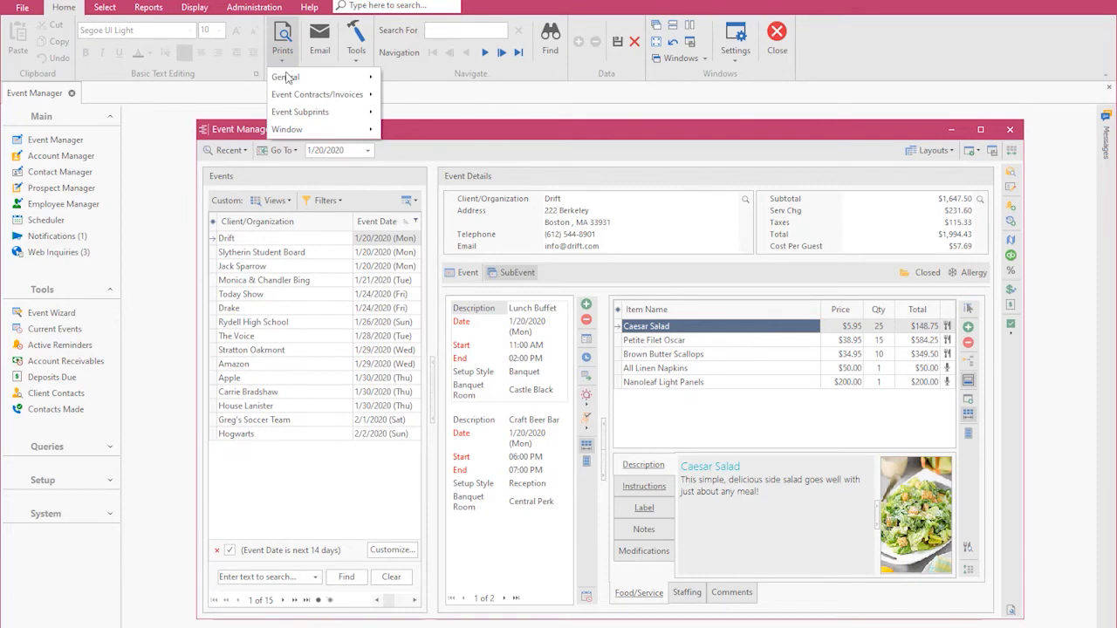
pyautogui.click(299, 111)
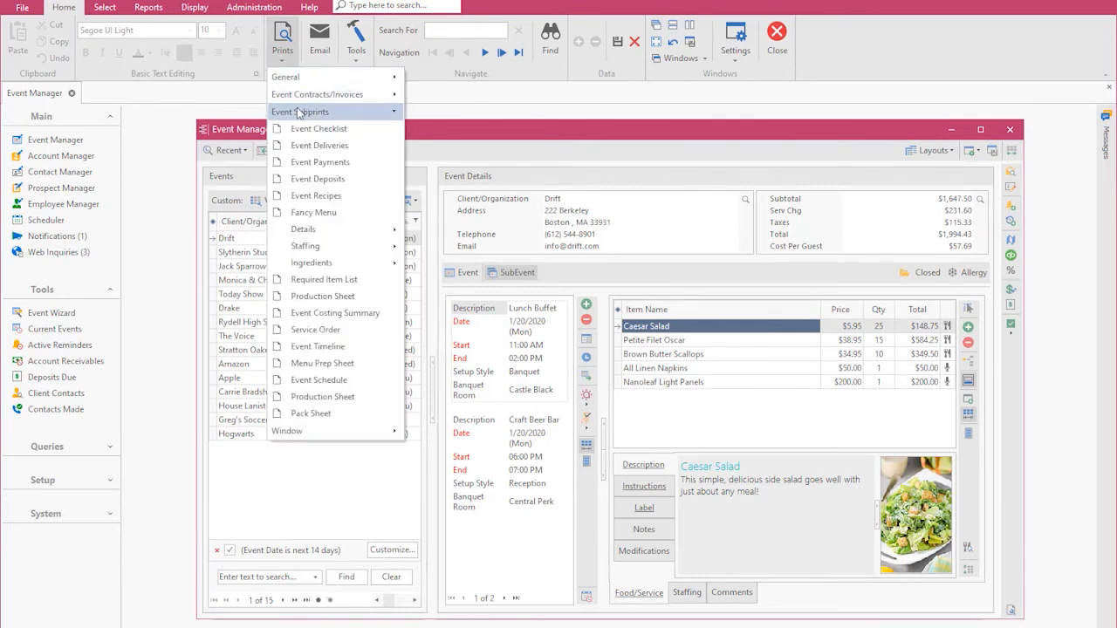
pyautogui.moveTo(384, 267)
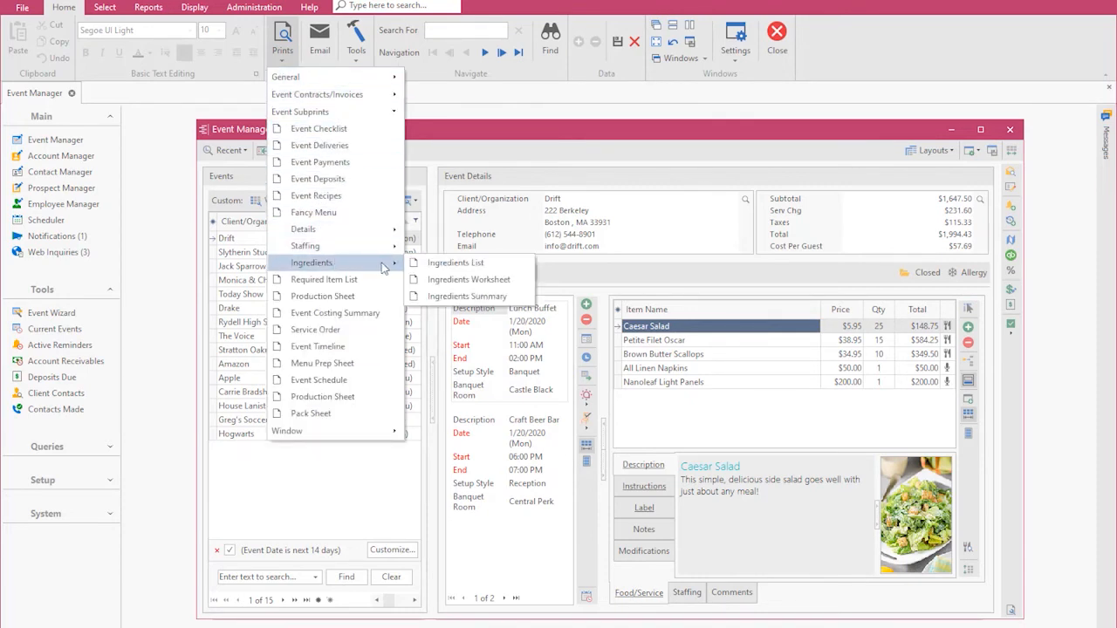
pyautogui.click(451, 264)
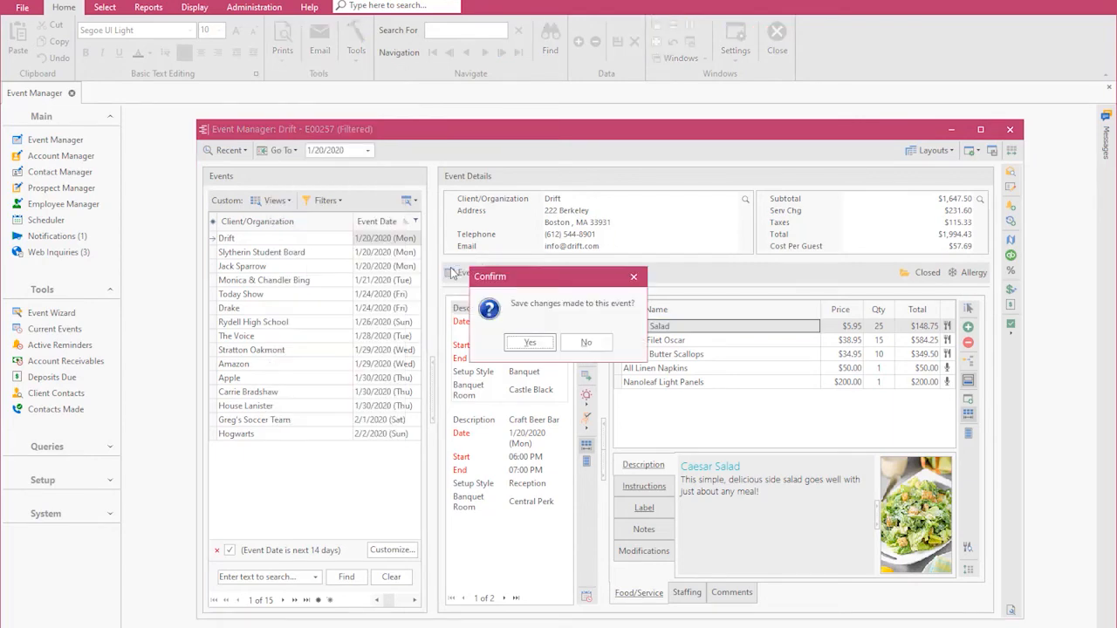
pyautogui.click(530, 342)
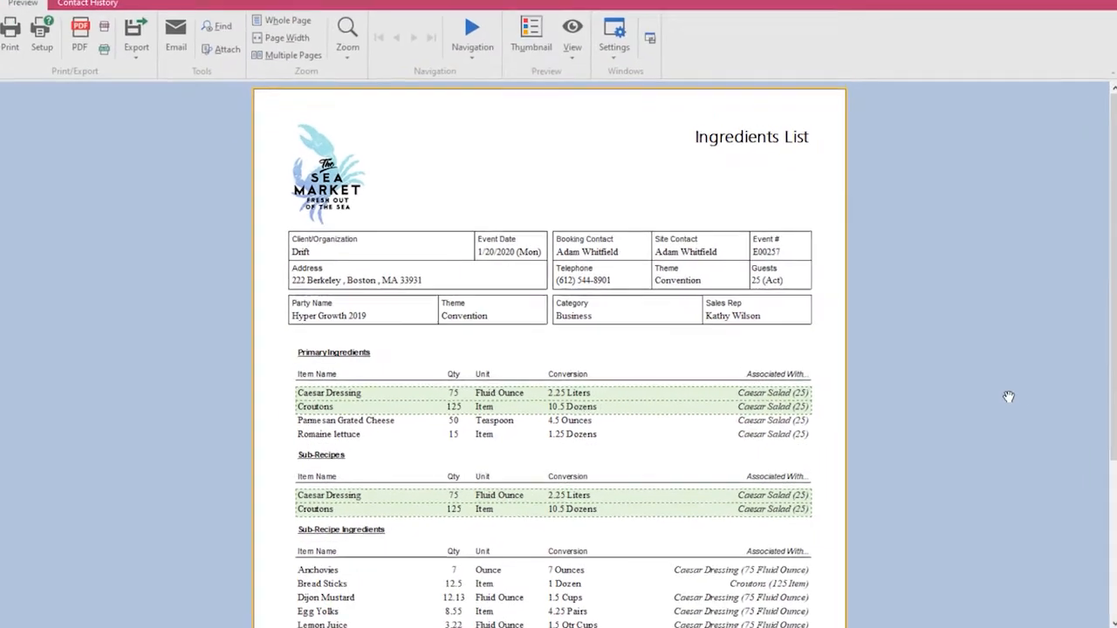
pyautogui.moveTo(1093, 404); pyautogui.dragTo(1078, 453)
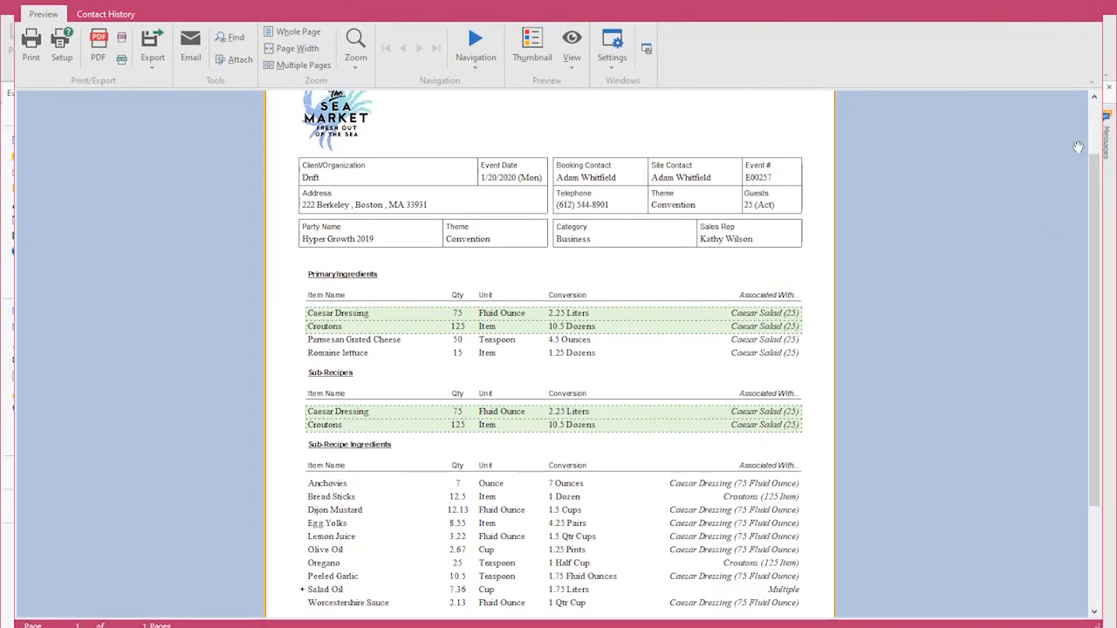
pyautogui.click(1088, 4)
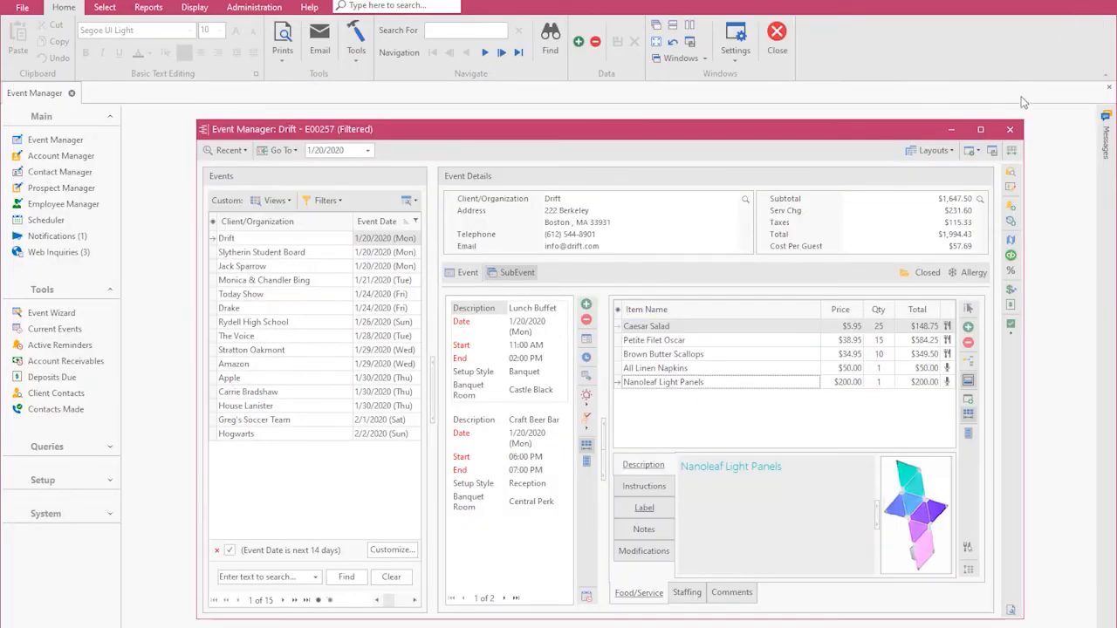
# Examine the Caesar Salad recipe and its Croutons options in a separate Food/Service window, and close the Event Manager.
pyautogui.click(969, 400)
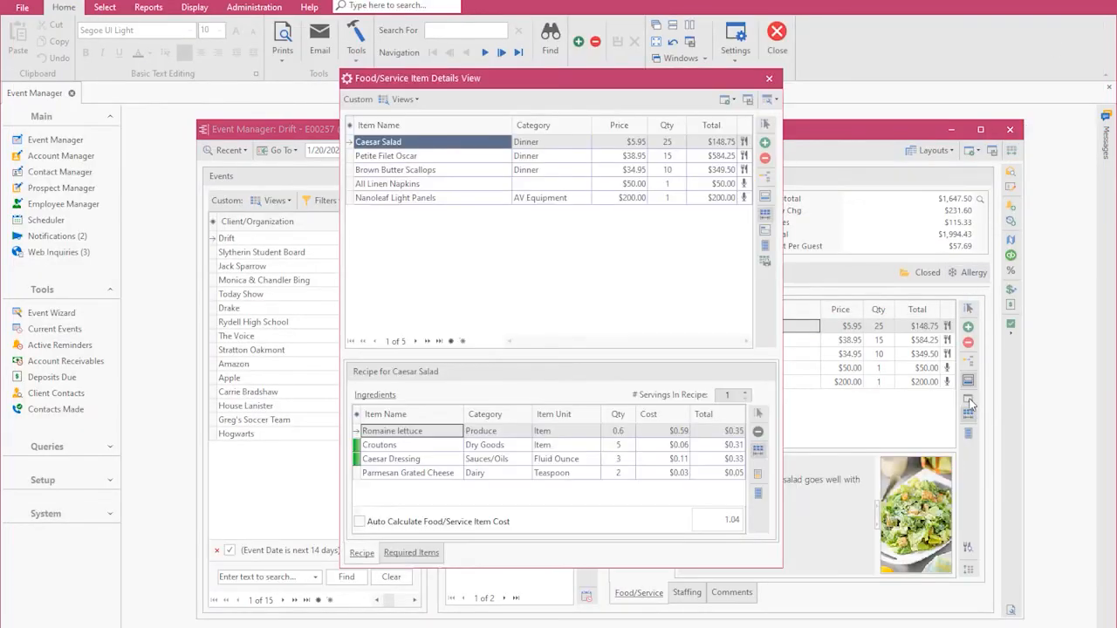
pyautogui.click(443, 445)
pyautogui.rightClick(444, 445)
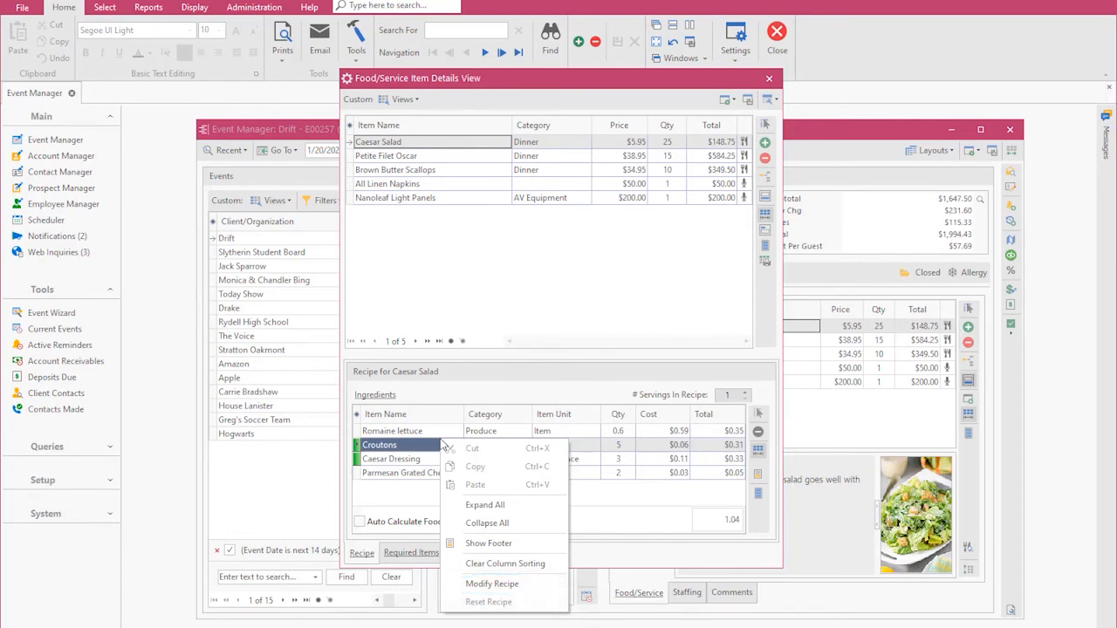
pyautogui.click(769, 79)
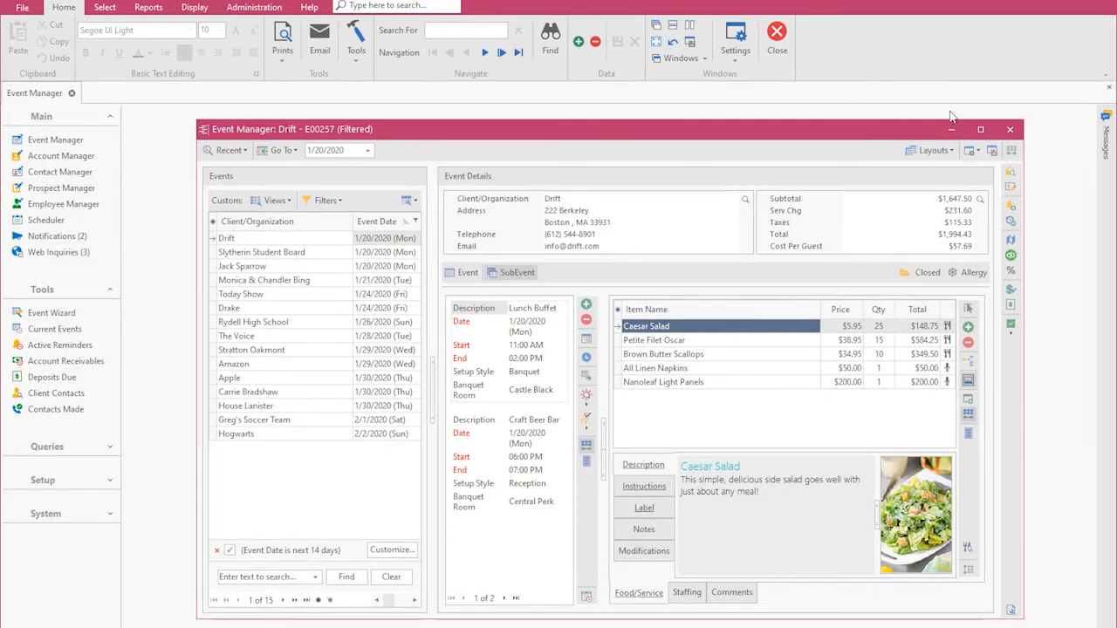
pyautogui.click(1017, 131)
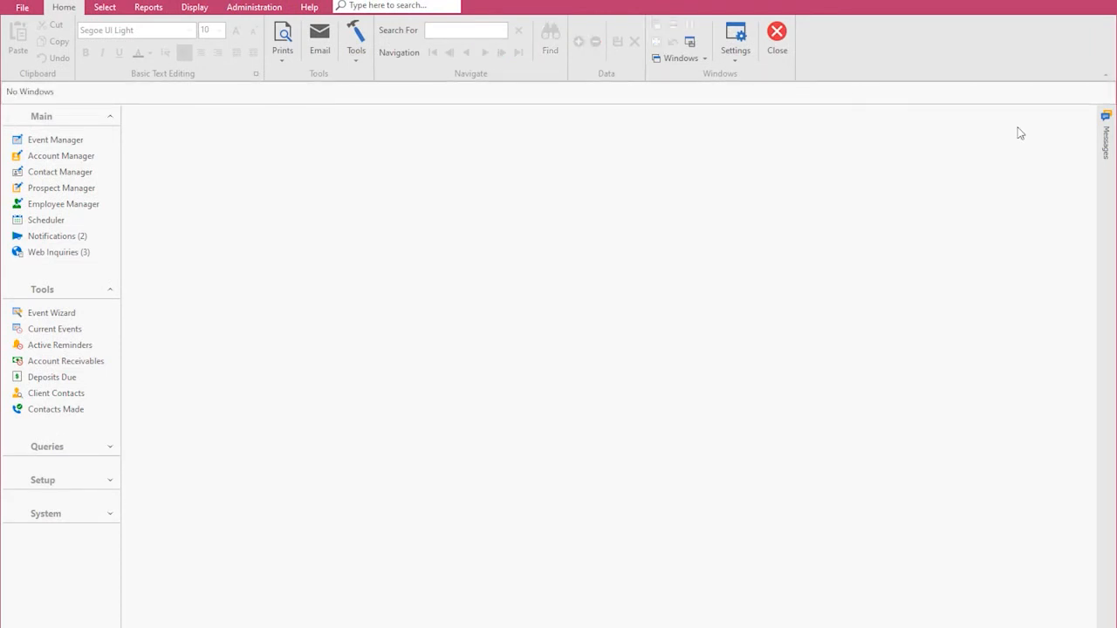